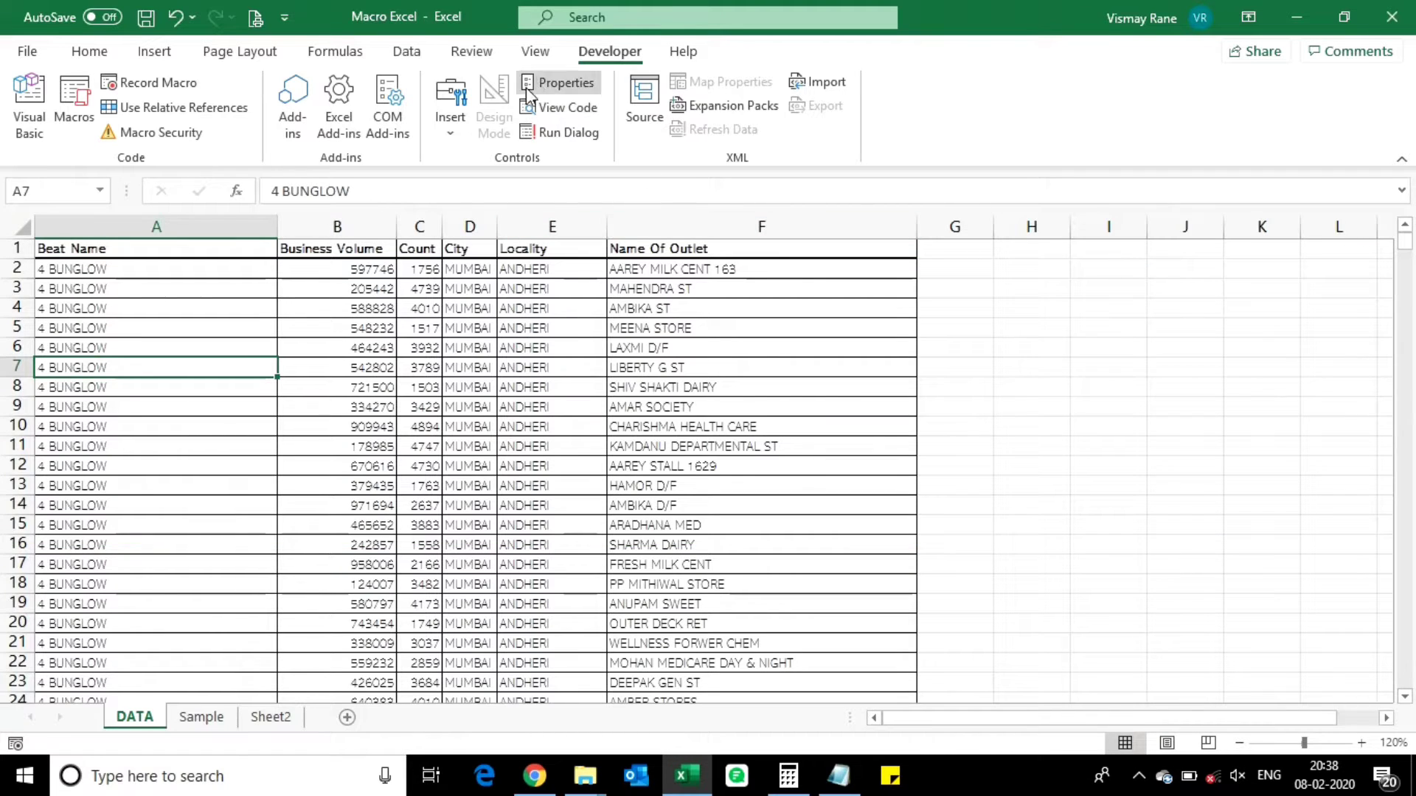
Step: Examine the extent of the data table on the DATA sheet, from the header row to the last record
left_click(538, 52)
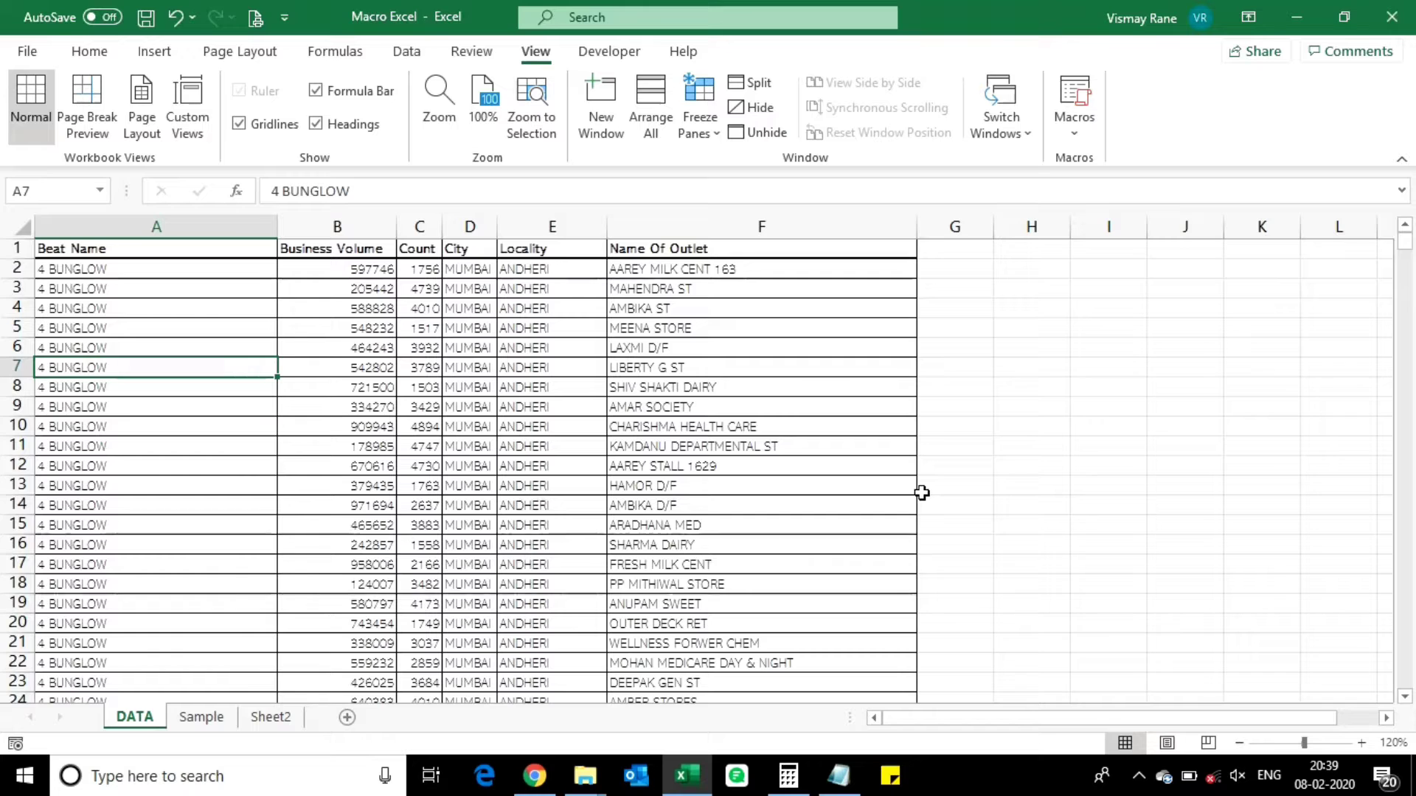
key("ctrl+Home")
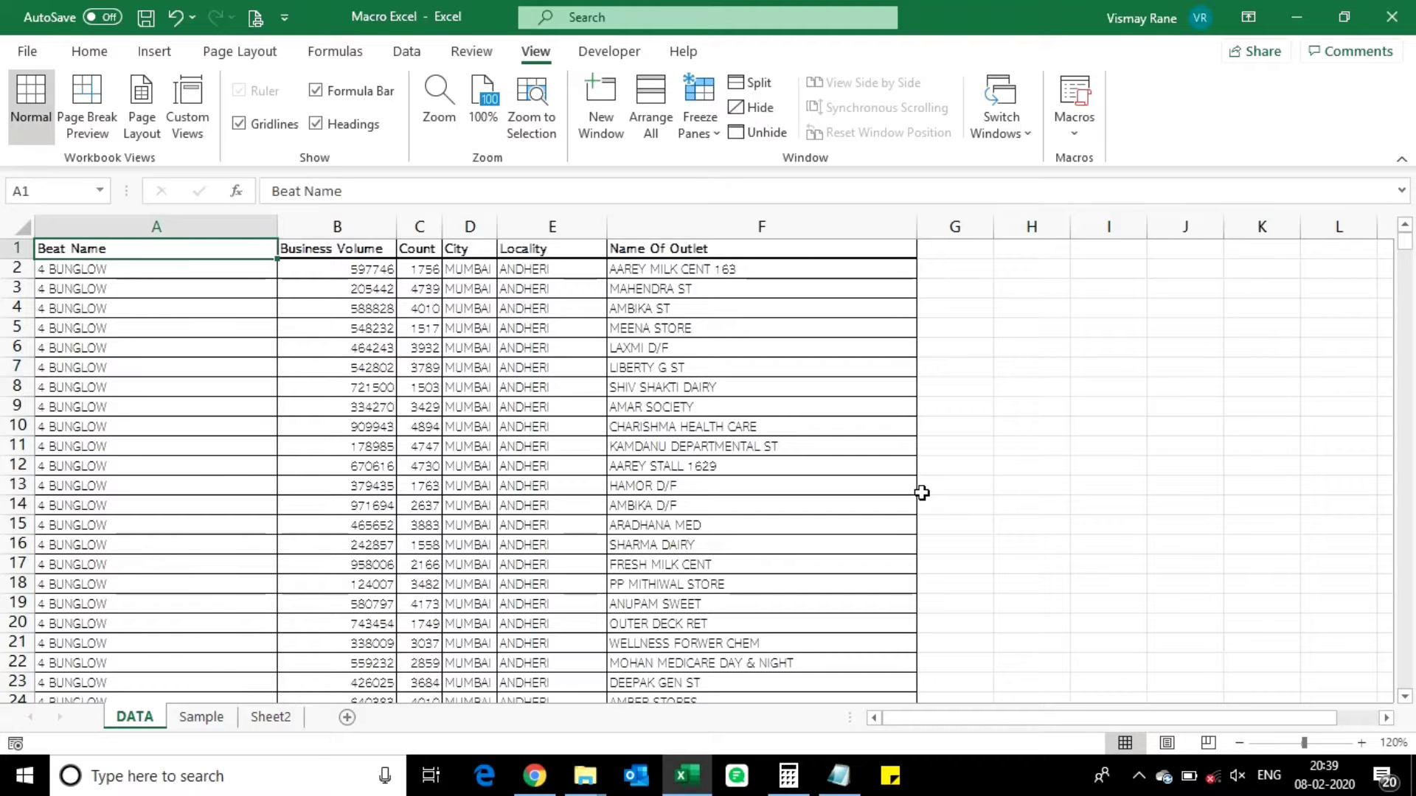
key("ctrl+shift+Right")
key("ctrl+shift+Down")
key("ctrl+Down")
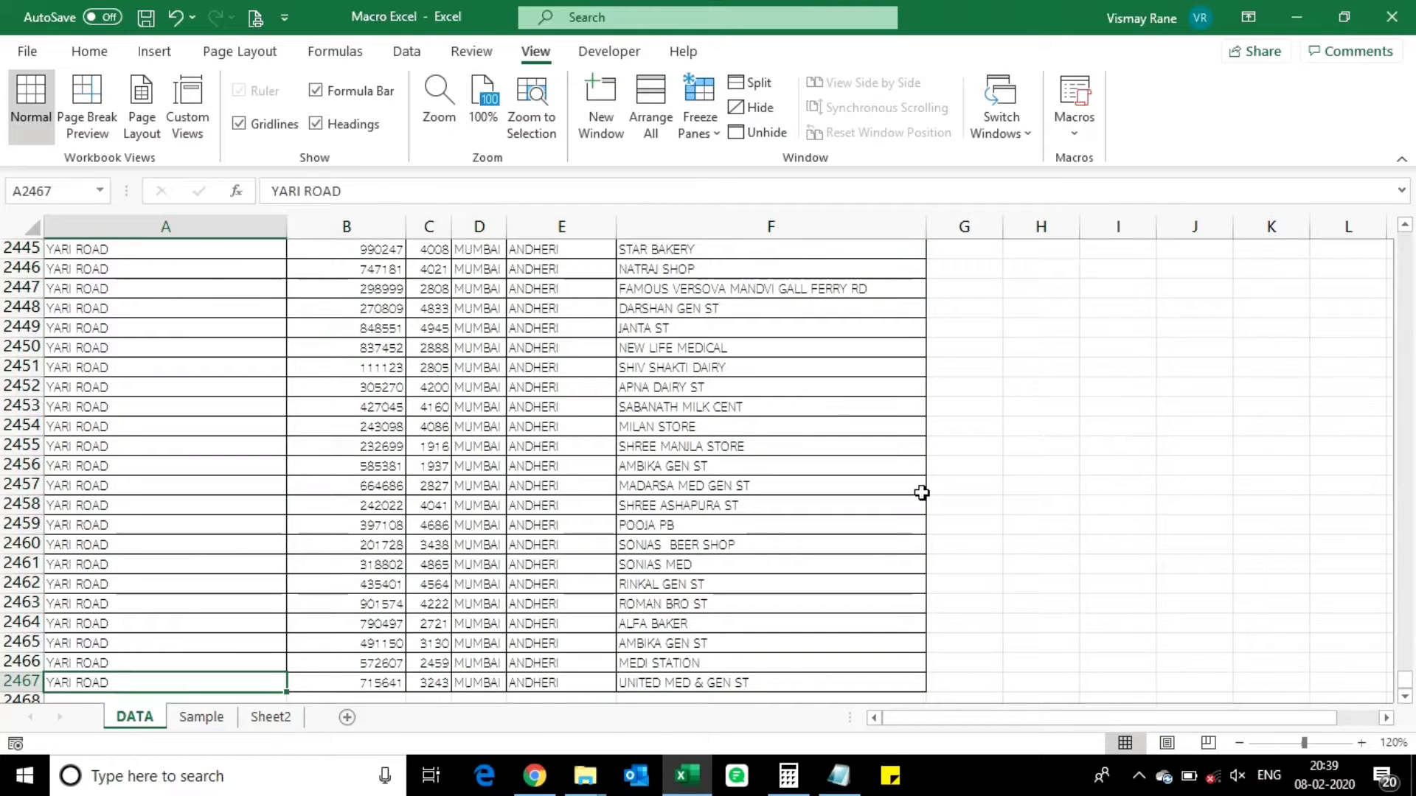
key("ctrl+Home")
key("ctrl+shift+Right")
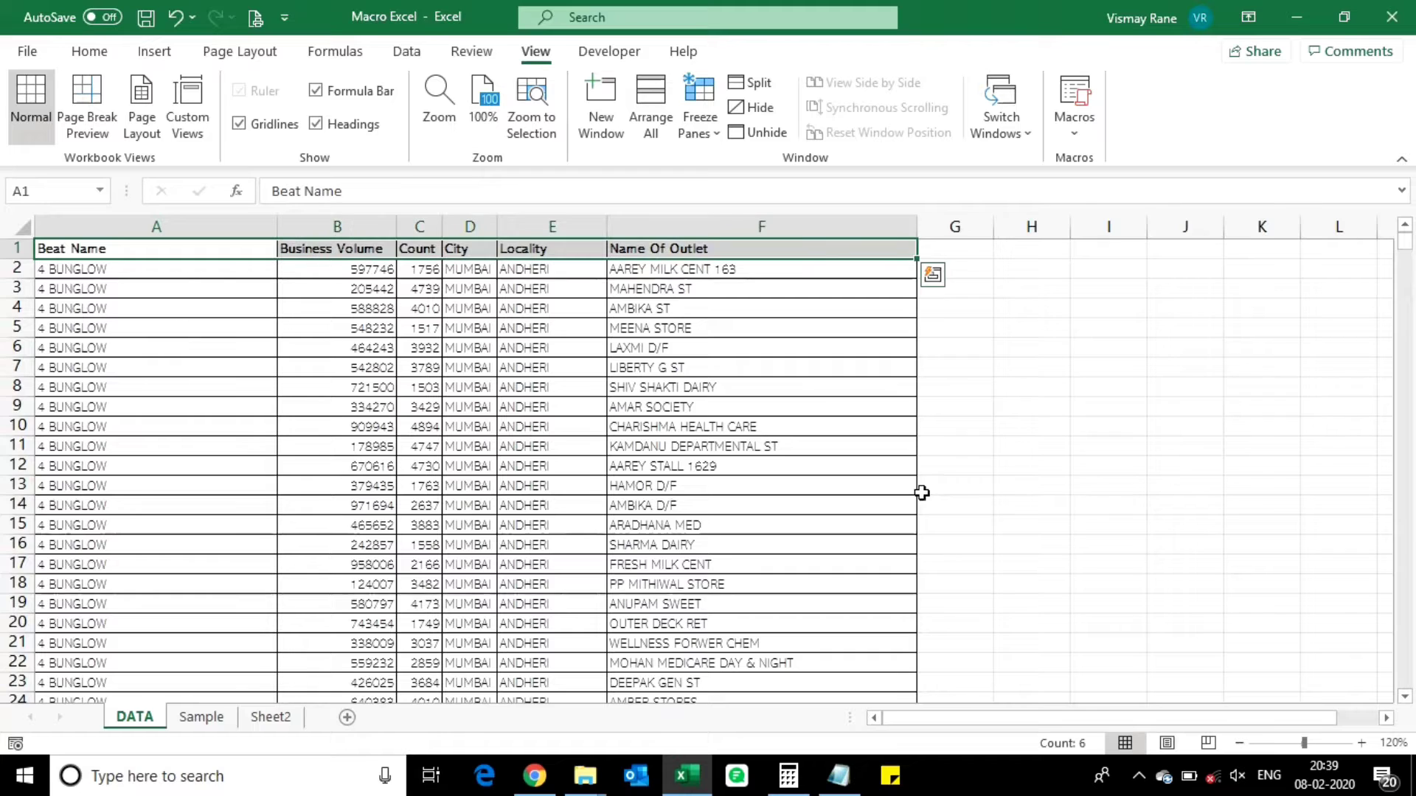
key("Down")
key("Up")
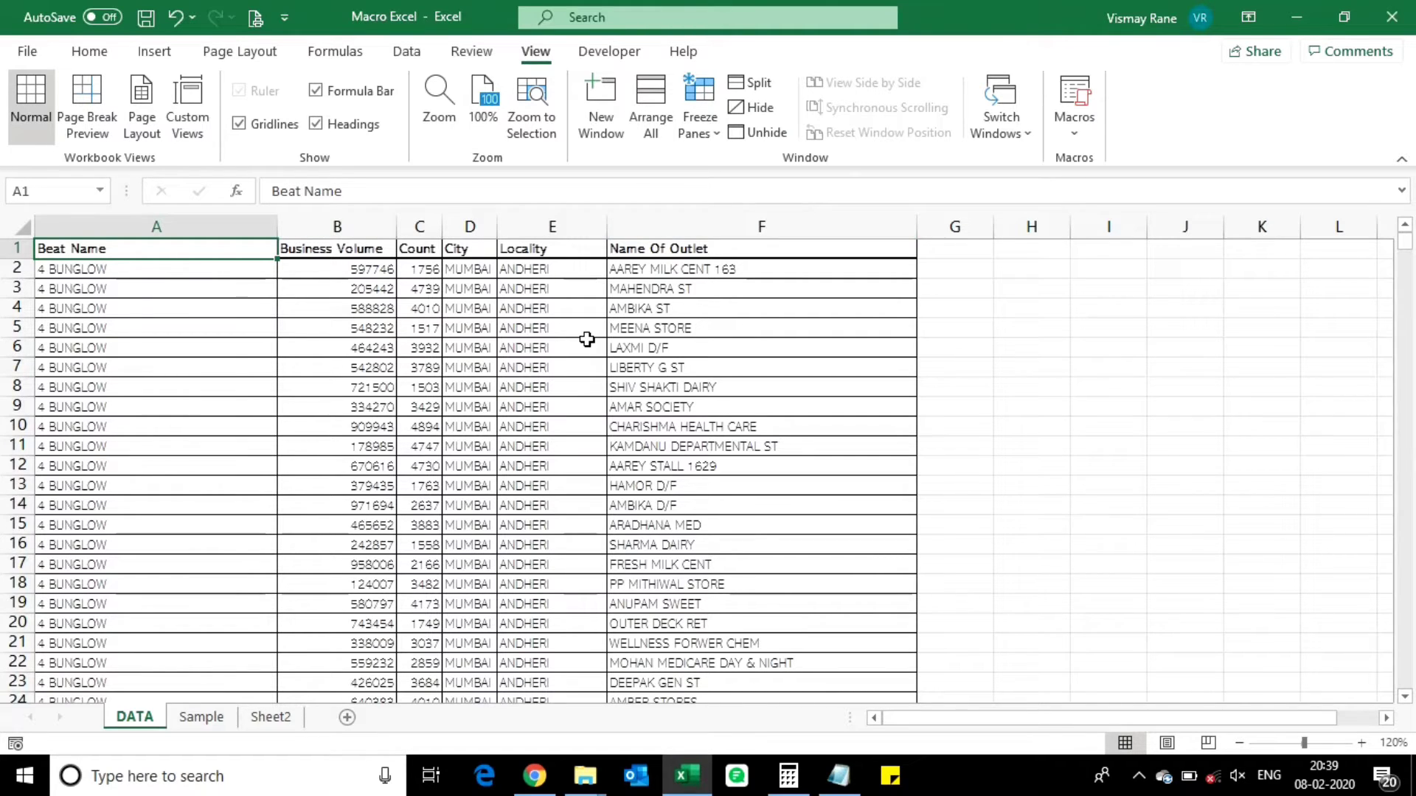
Step: Set up a new macro recording named "Daily Task" with d as its shortcut letter
left_click(320, 325)
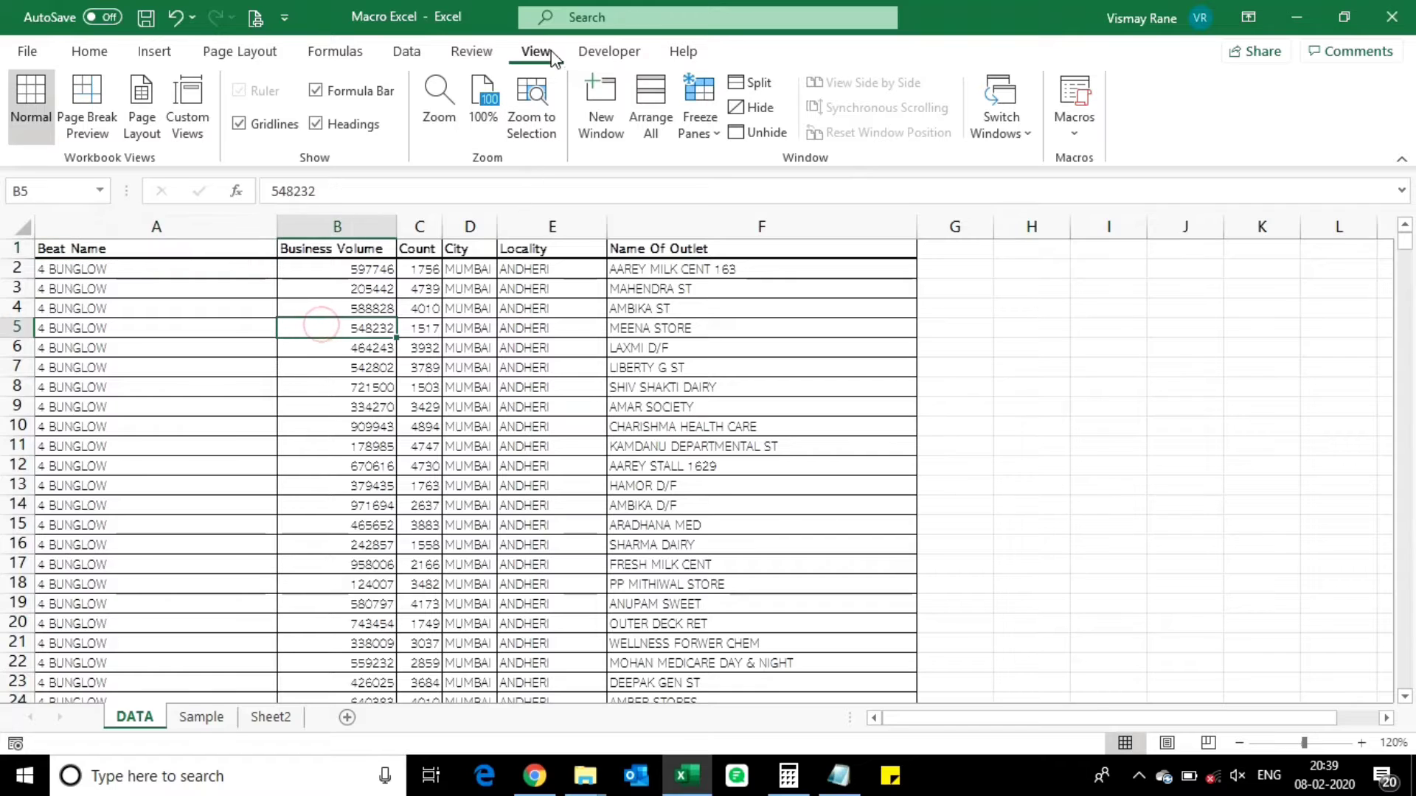
left_click(1090, 137)
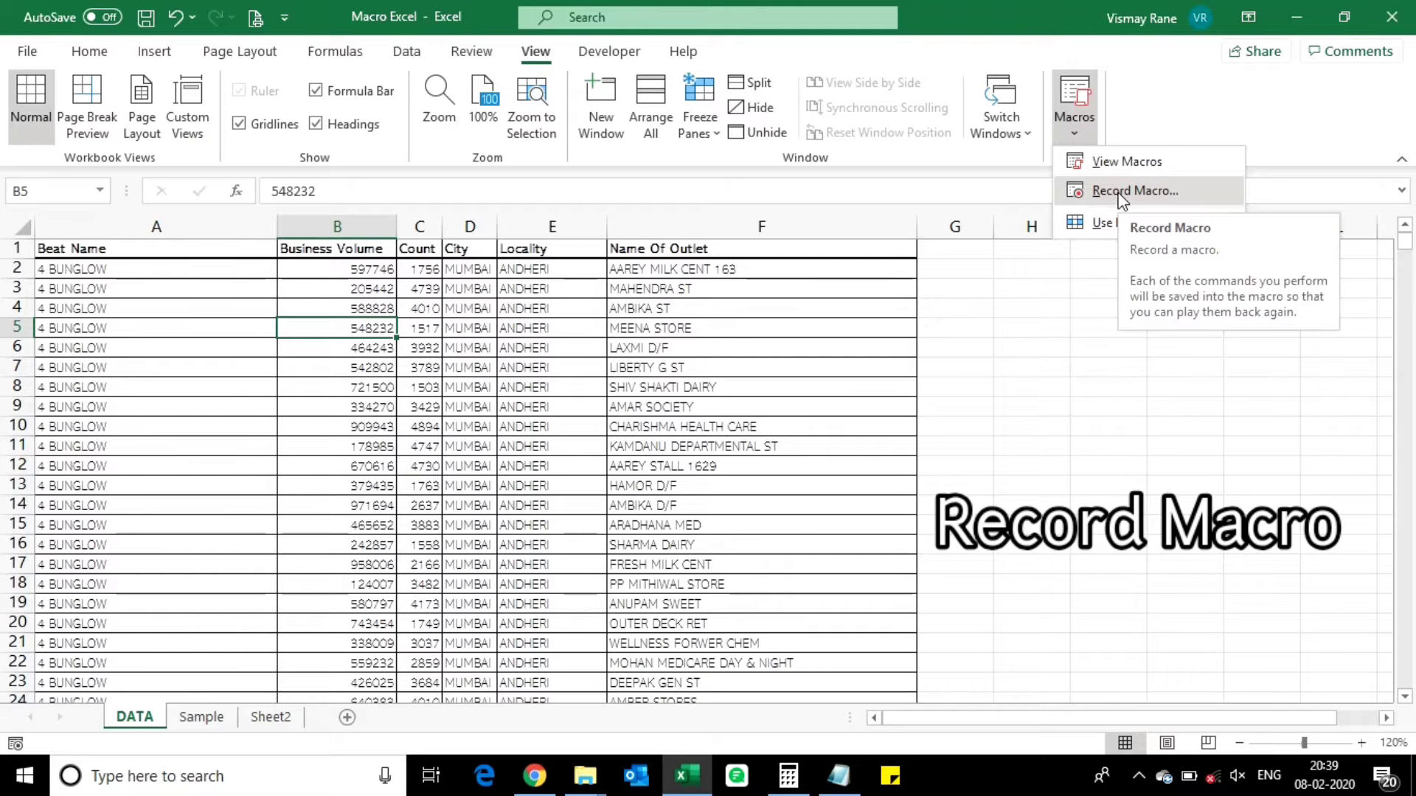
left_click(1190, 196)
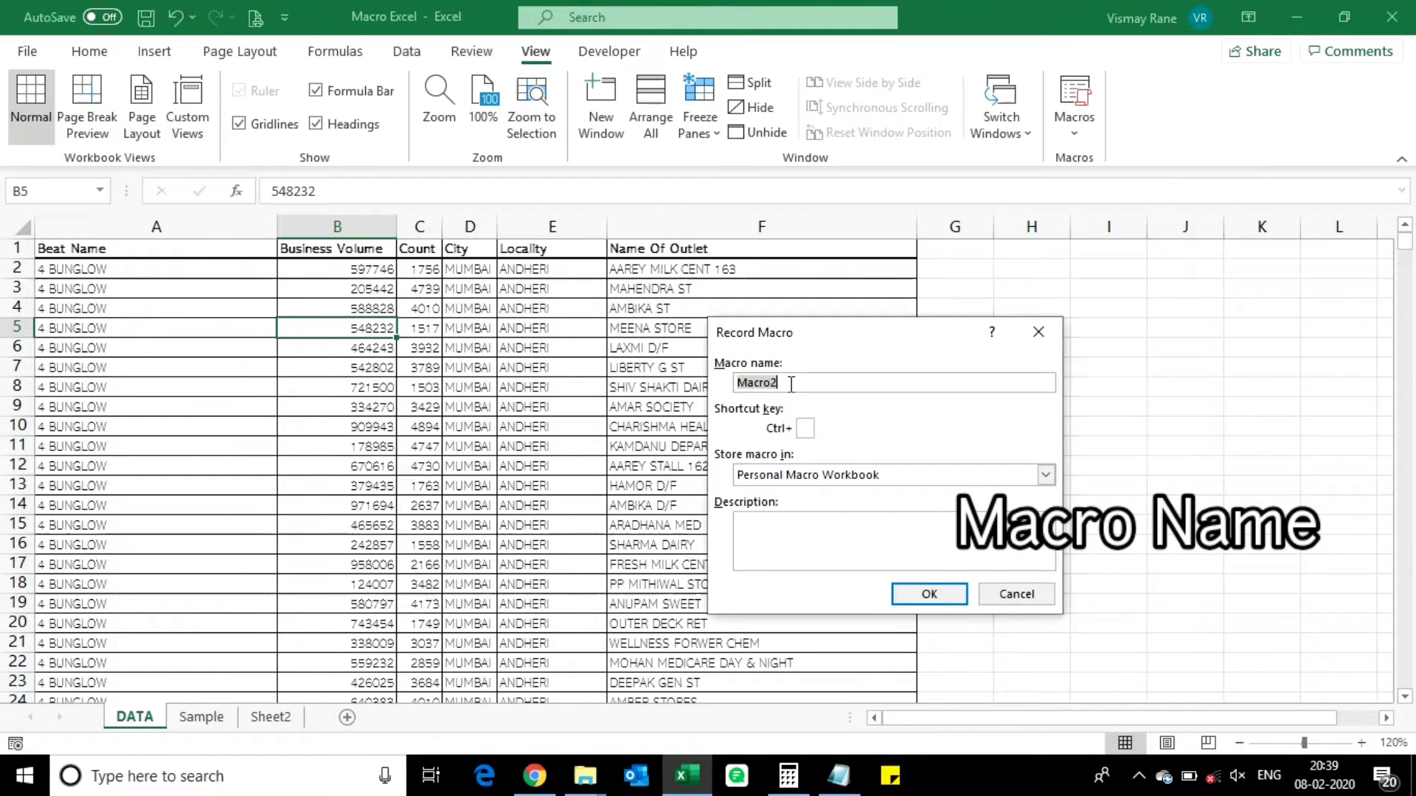
type("Dail")
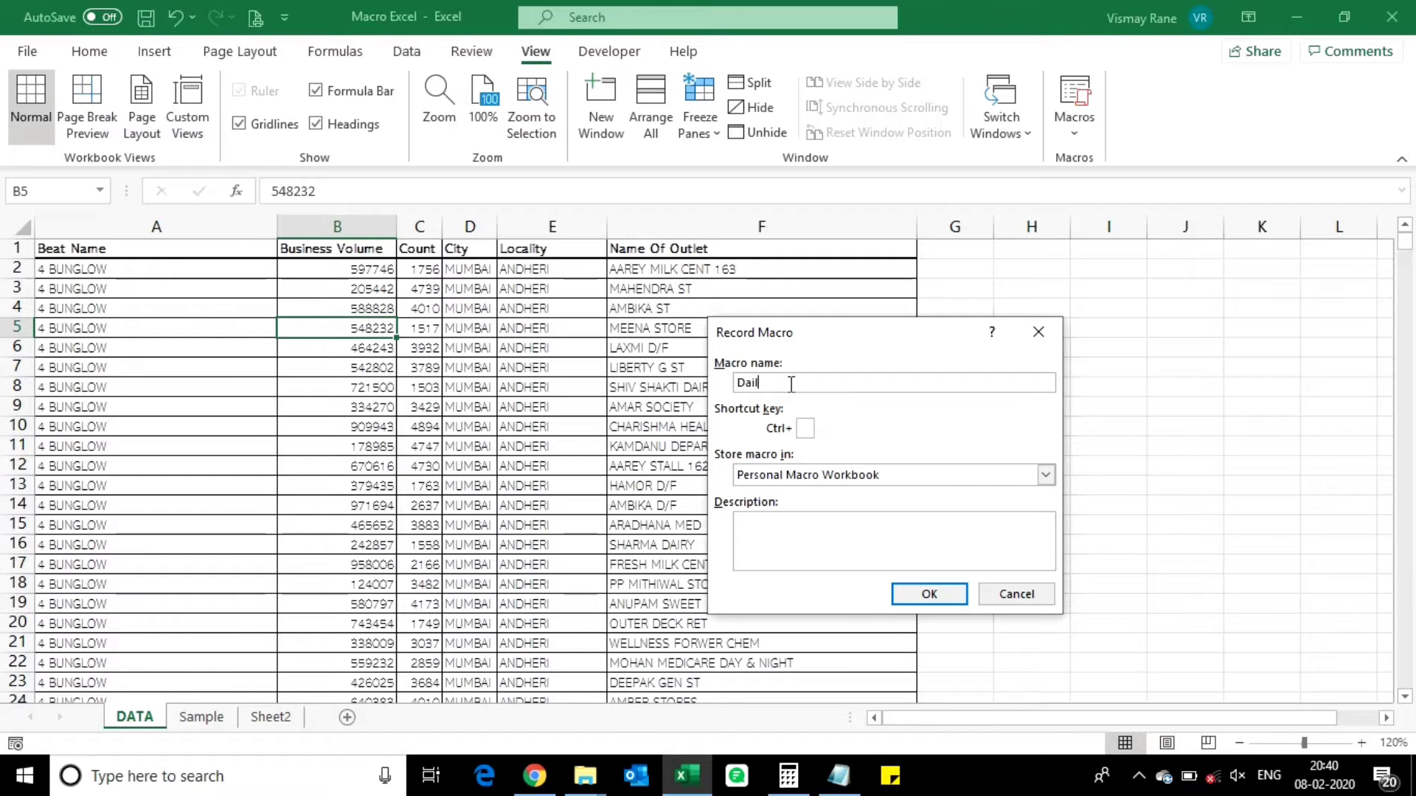
type("y Task")
left_click(803, 429)
type("d")
Step: Store the macro in the Personal Macro Workbook and enter the description "For our daily activity"
left_click(872, 482)
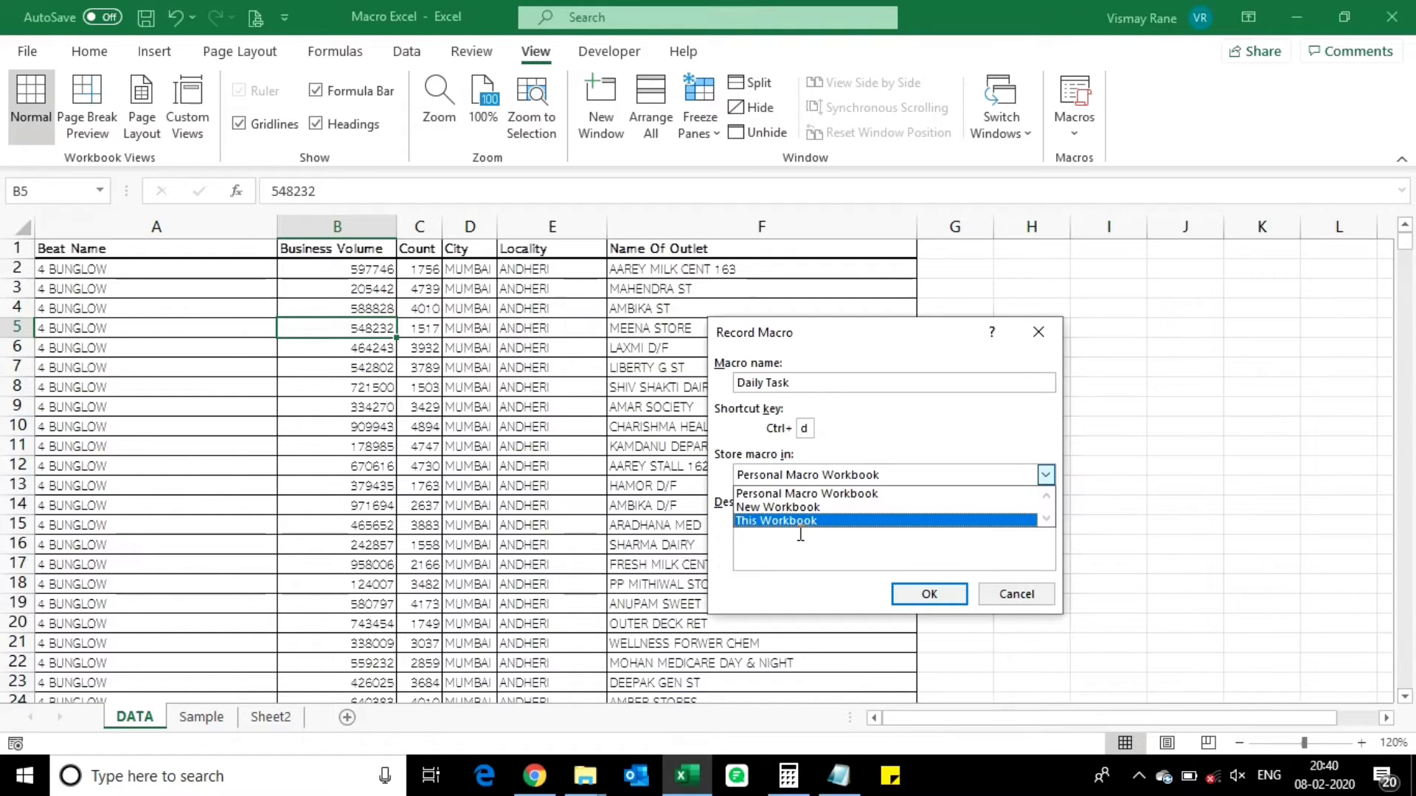
left_click(812, 493)
left_click(764, 531)
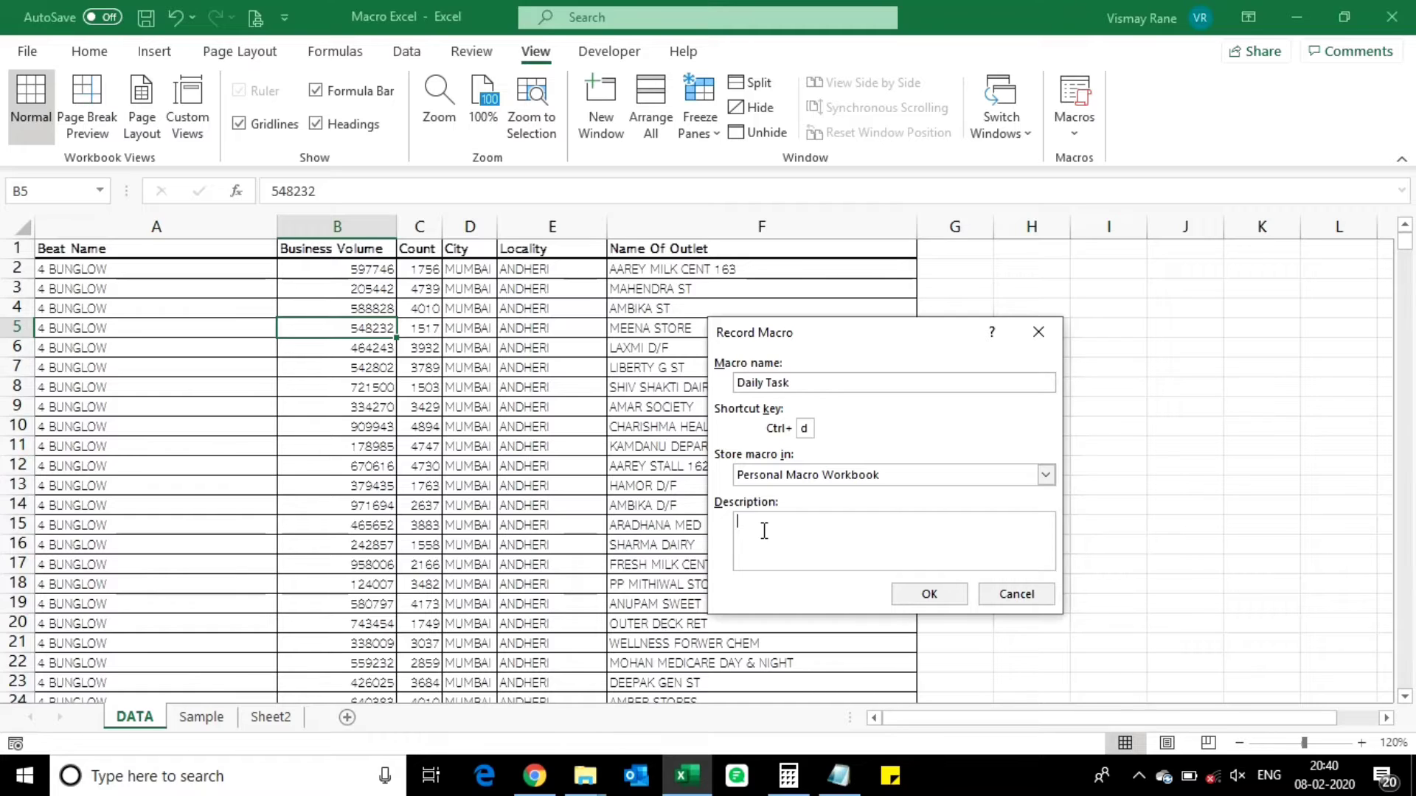
type("For ")
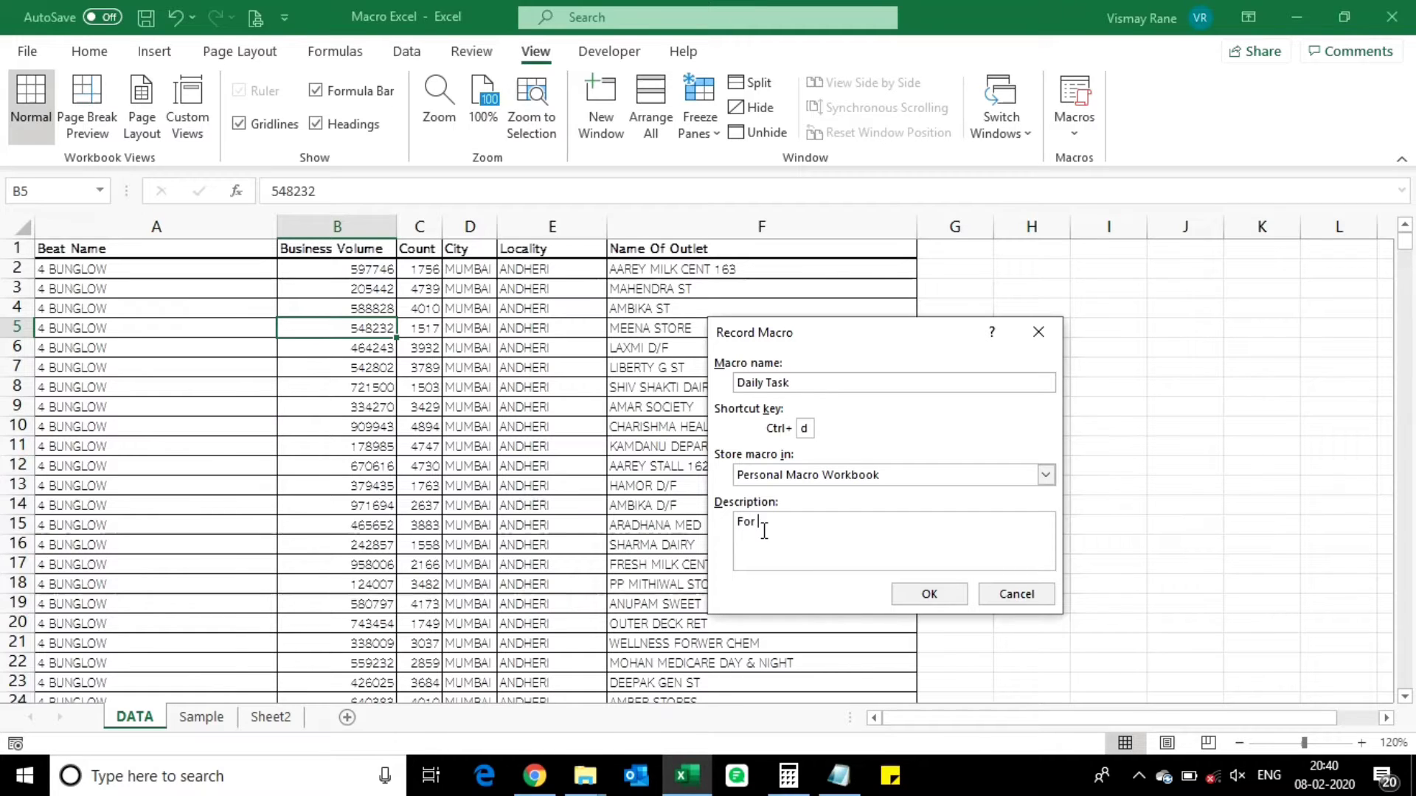
type("our daily ac")
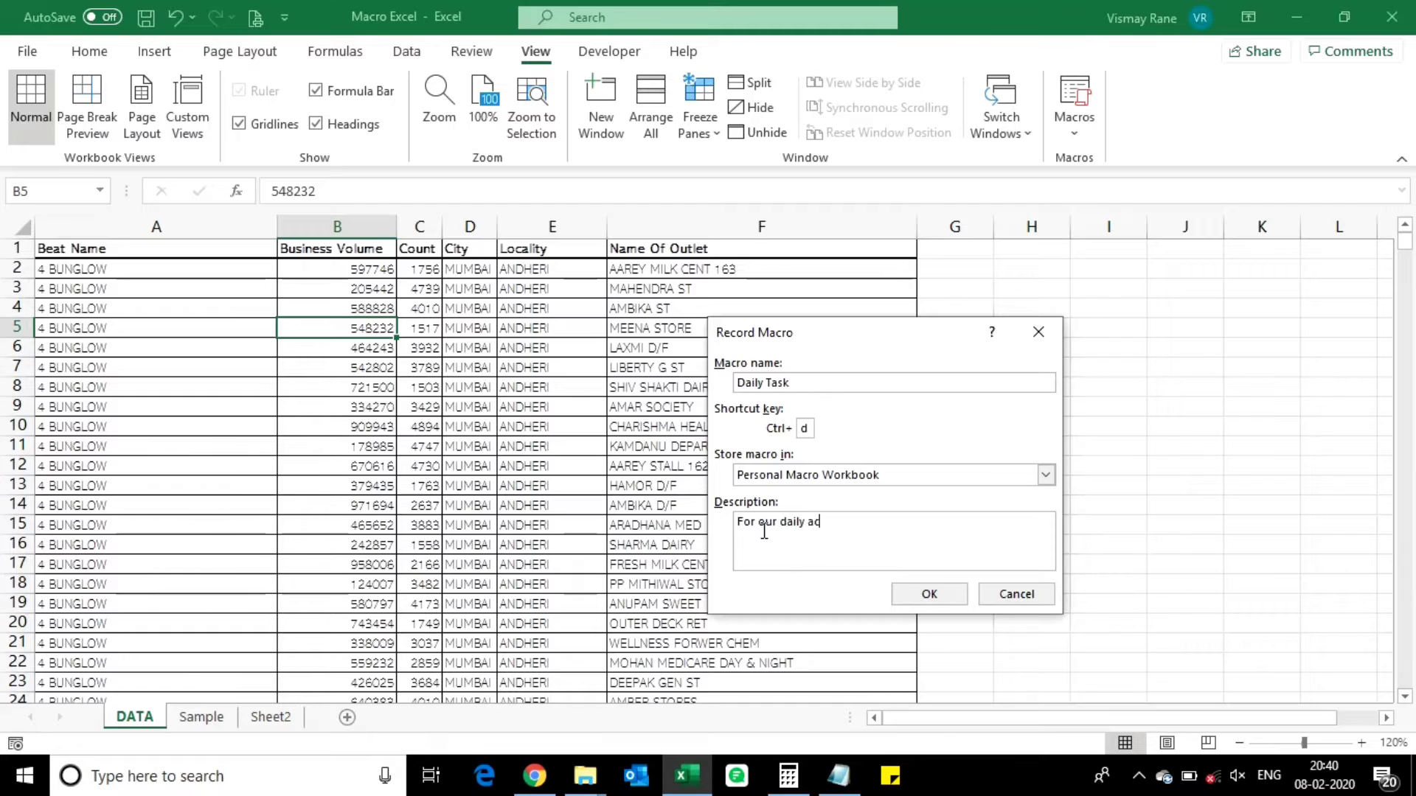
type("tivity")
left_click(952, 594)
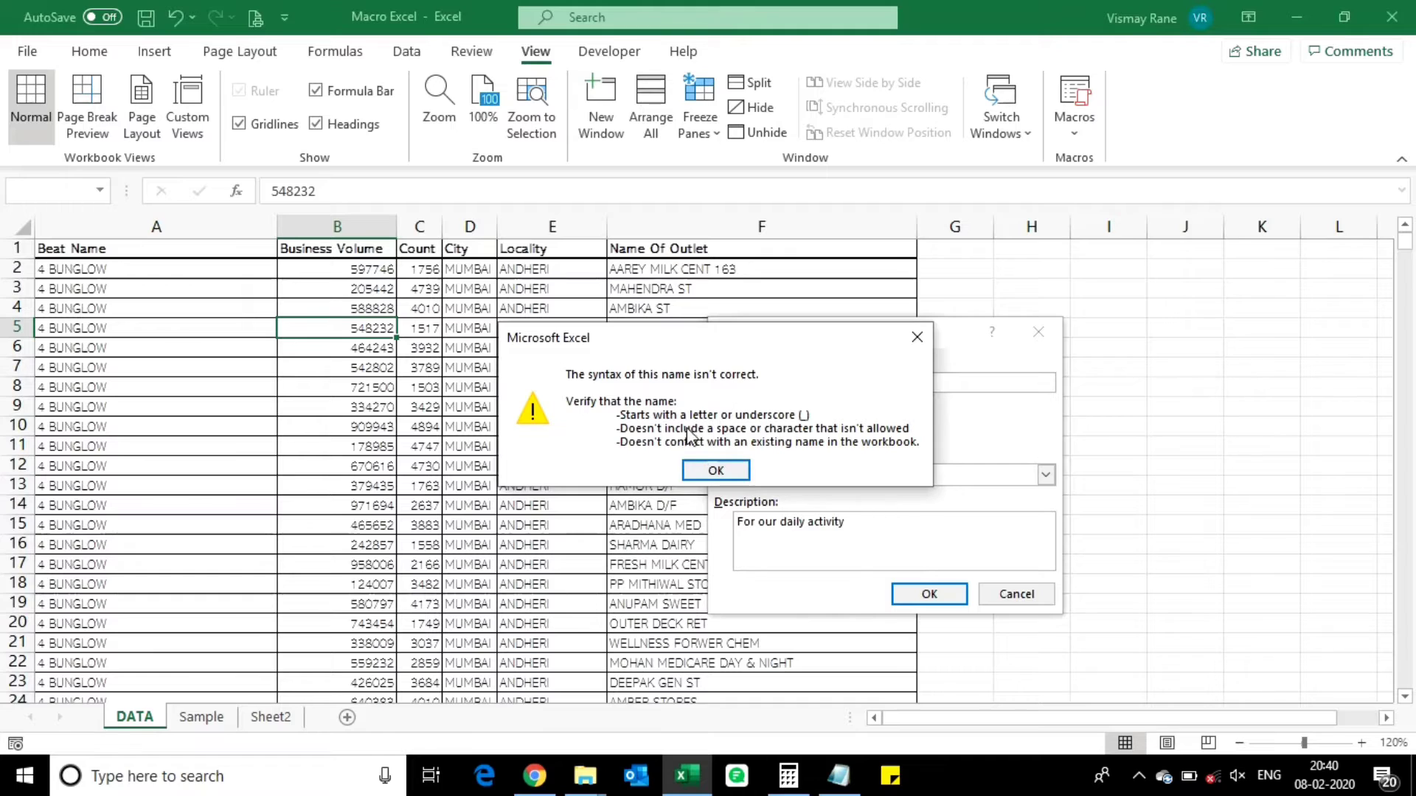
left_click(732, 478)
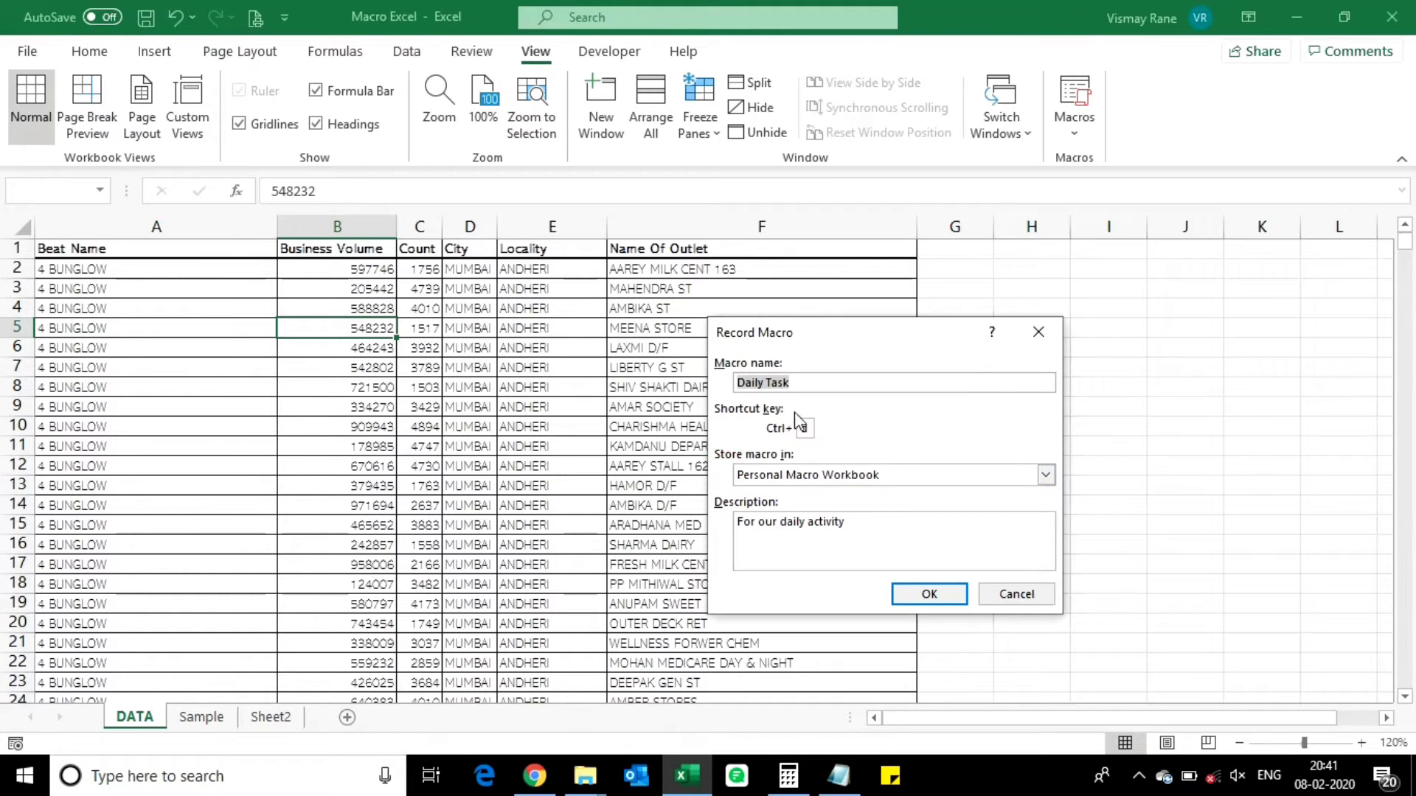
Step: Change the macro name to Daily_Task and start recording
left_click(764, 385)
key("BackSpace")
type("_")
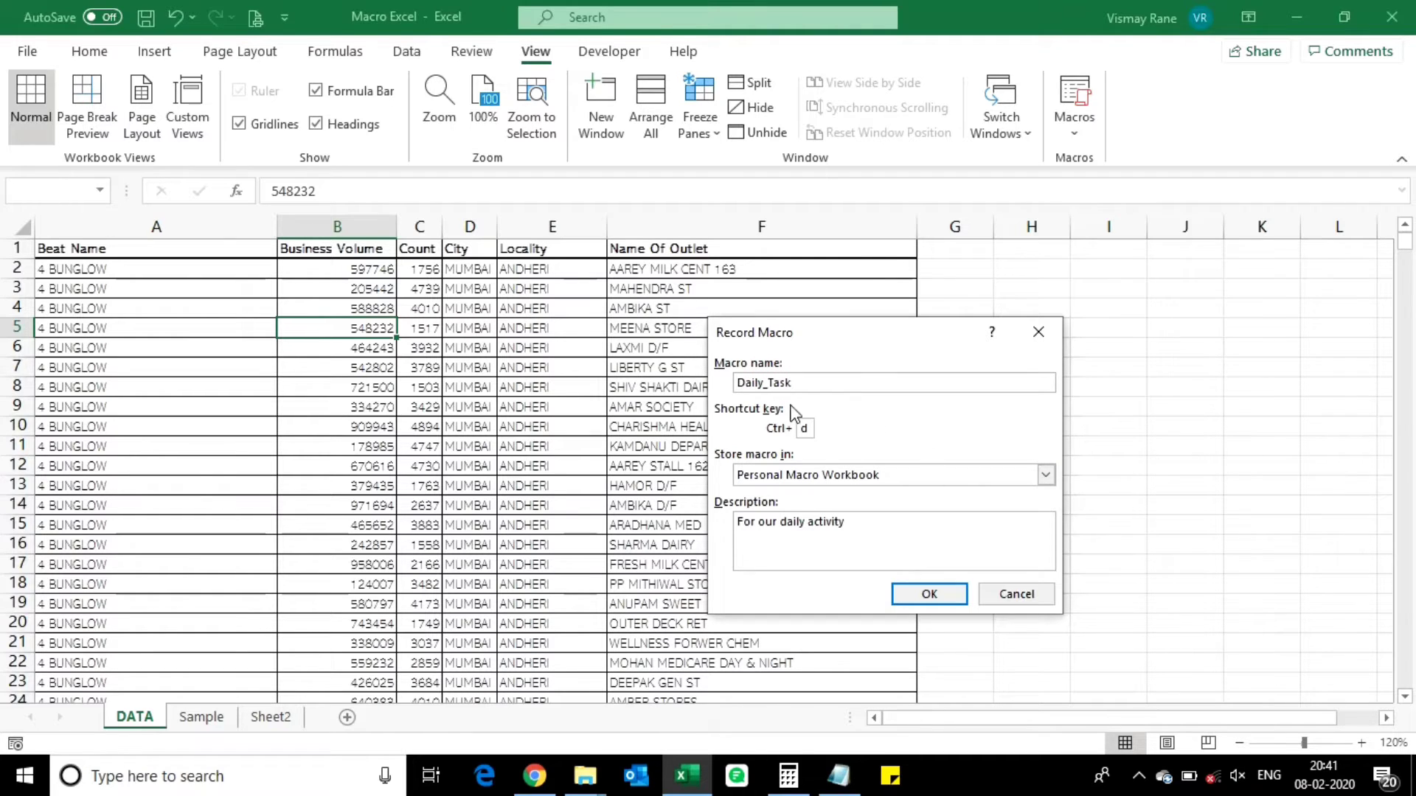
left_click(914, 595)
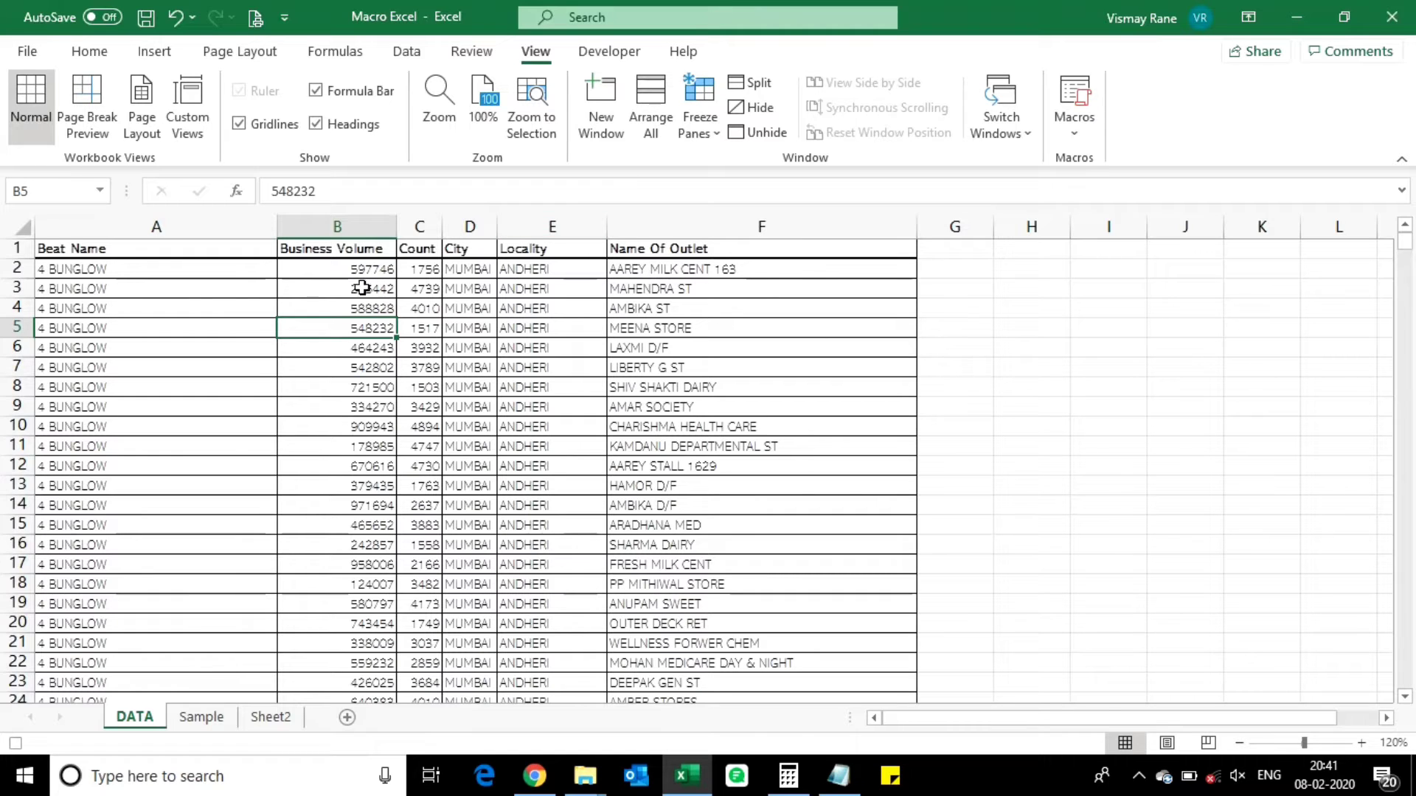
Step: Format the entire DATA sheet in Calibri size 11 and autofit all column widths
left_click(307, 281)
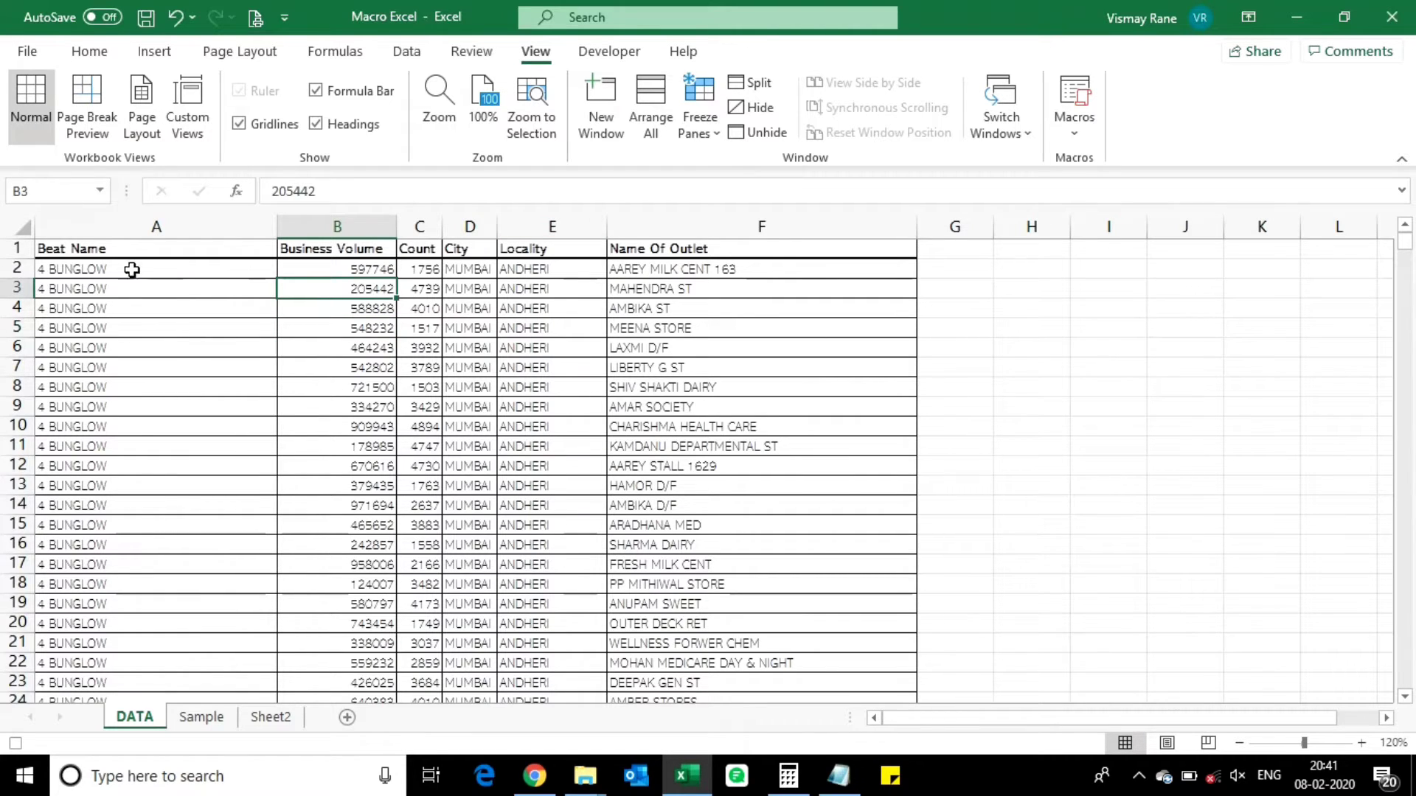
left_click(9, 231)
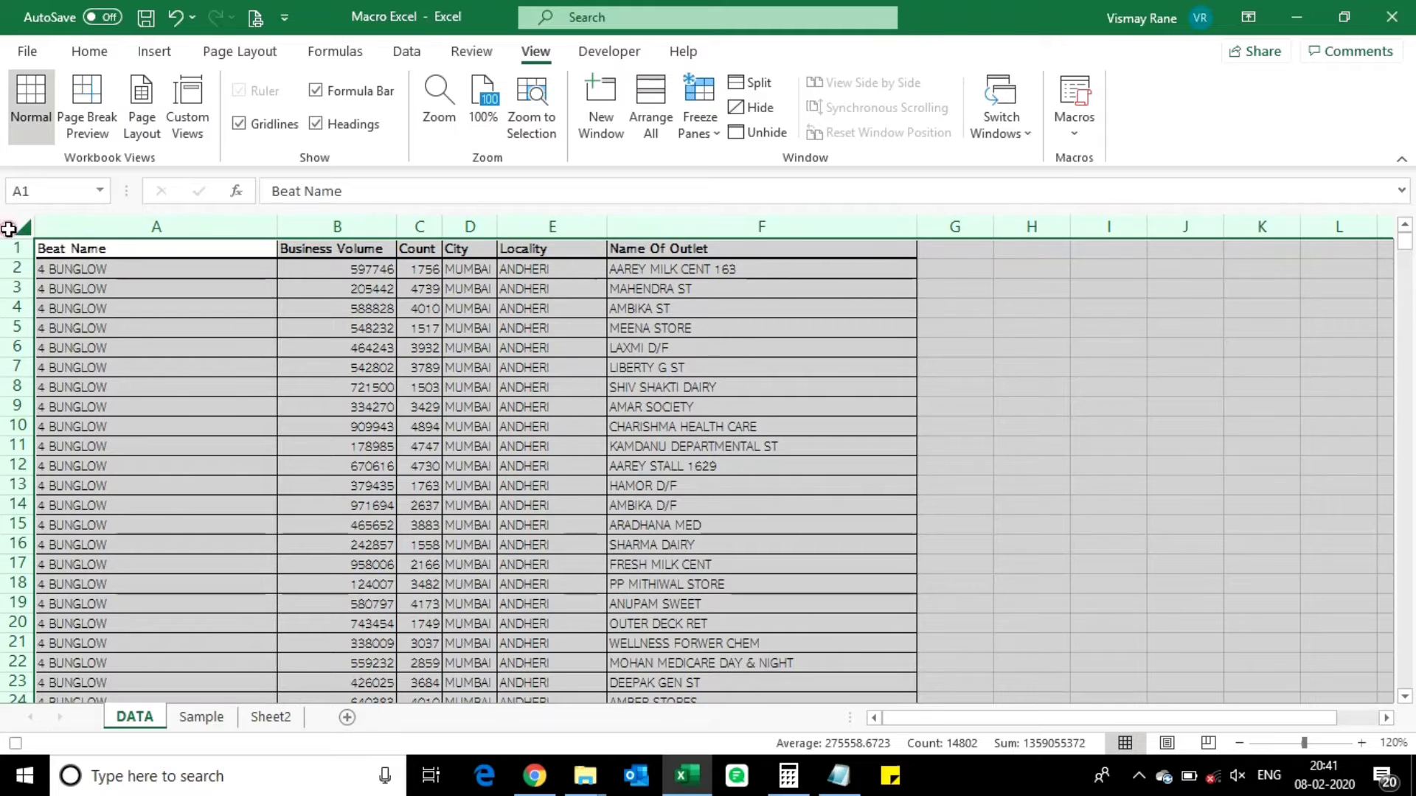
left_click(89, 47)
left_click(225, 90)
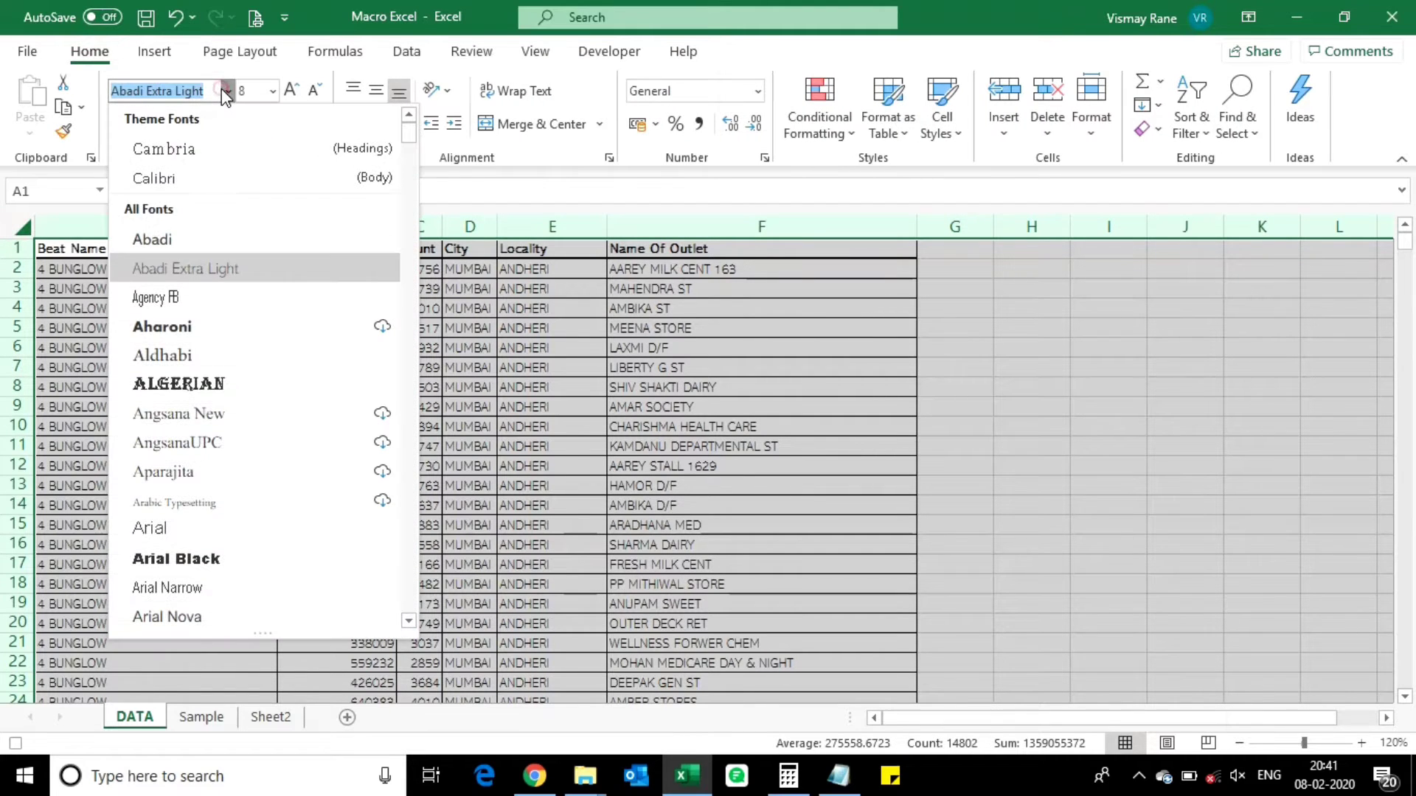
left_click(189, 176)
left_click(254, 94)
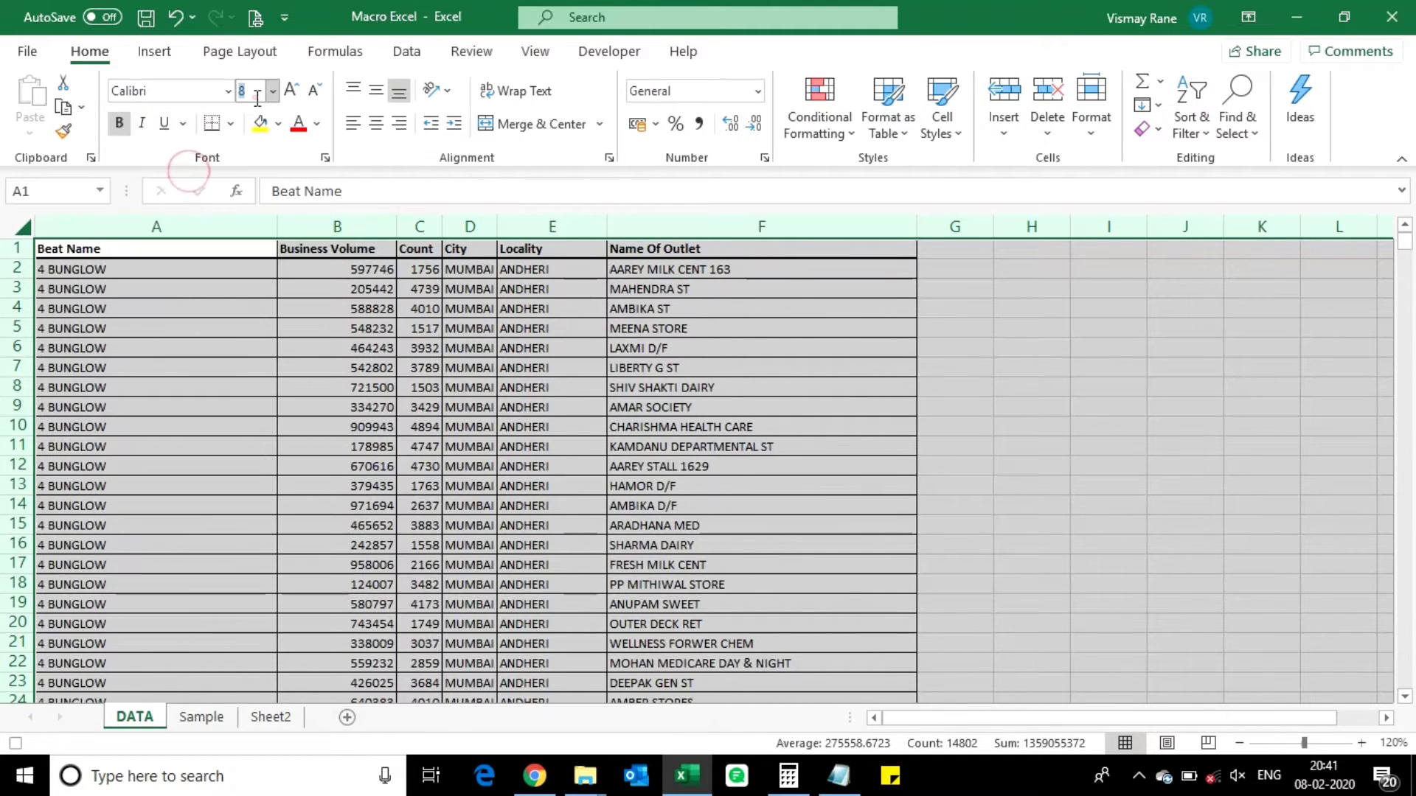
type("11")
key("Return")
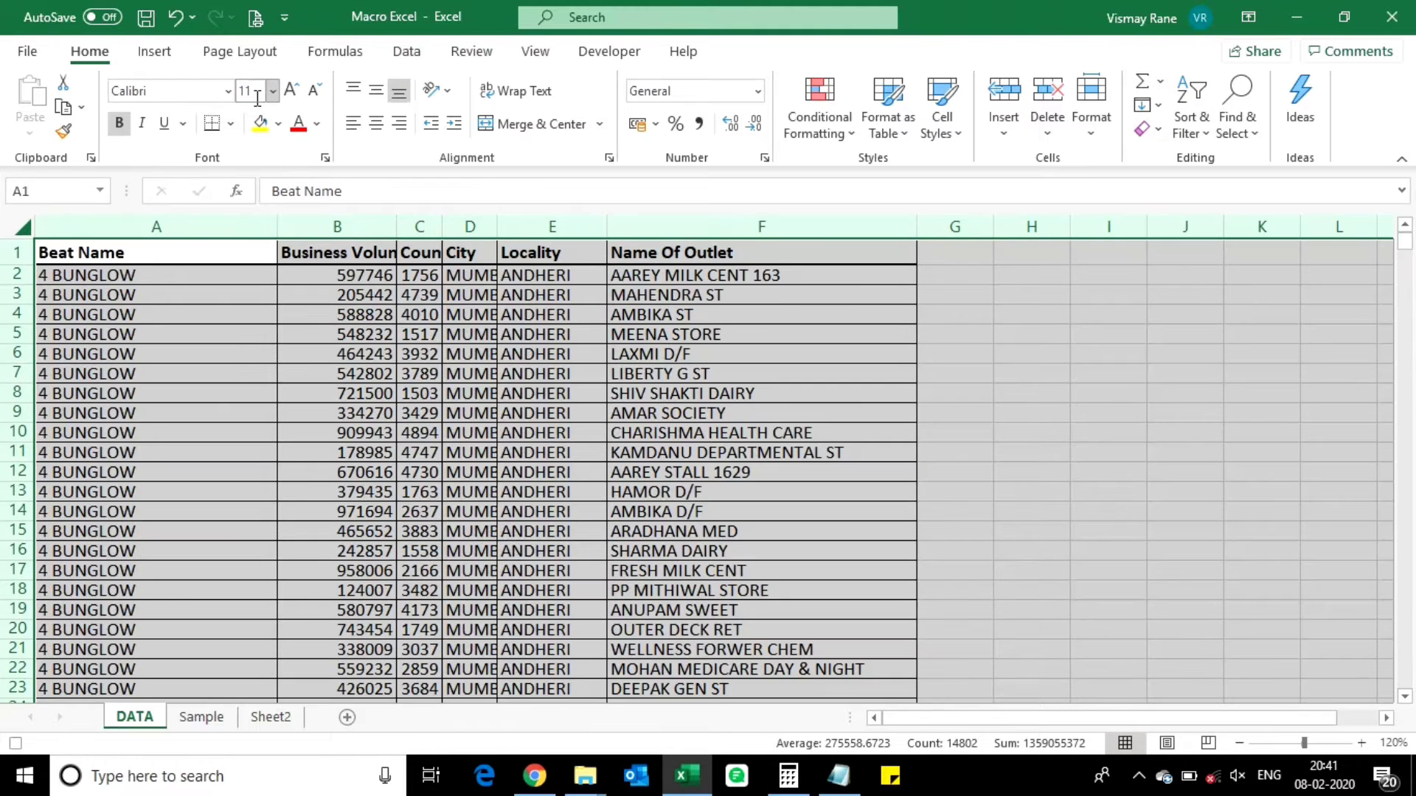
double_click(277, 227)
left_click(455, 275)
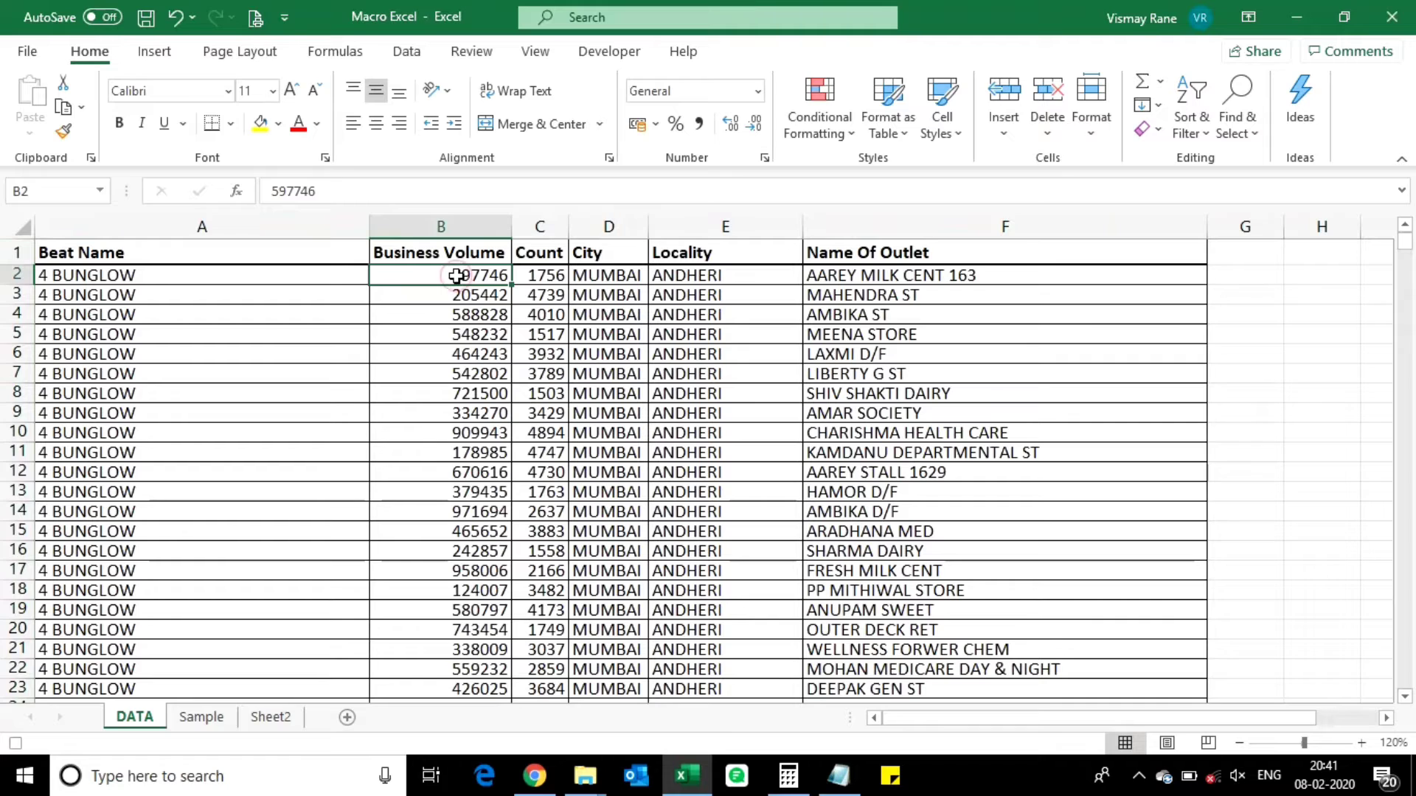
Step: Give the header cells A1 to F1 the standard blue fill and a white font
key("ctrl+Home")
key("ctrl+shift+Right")
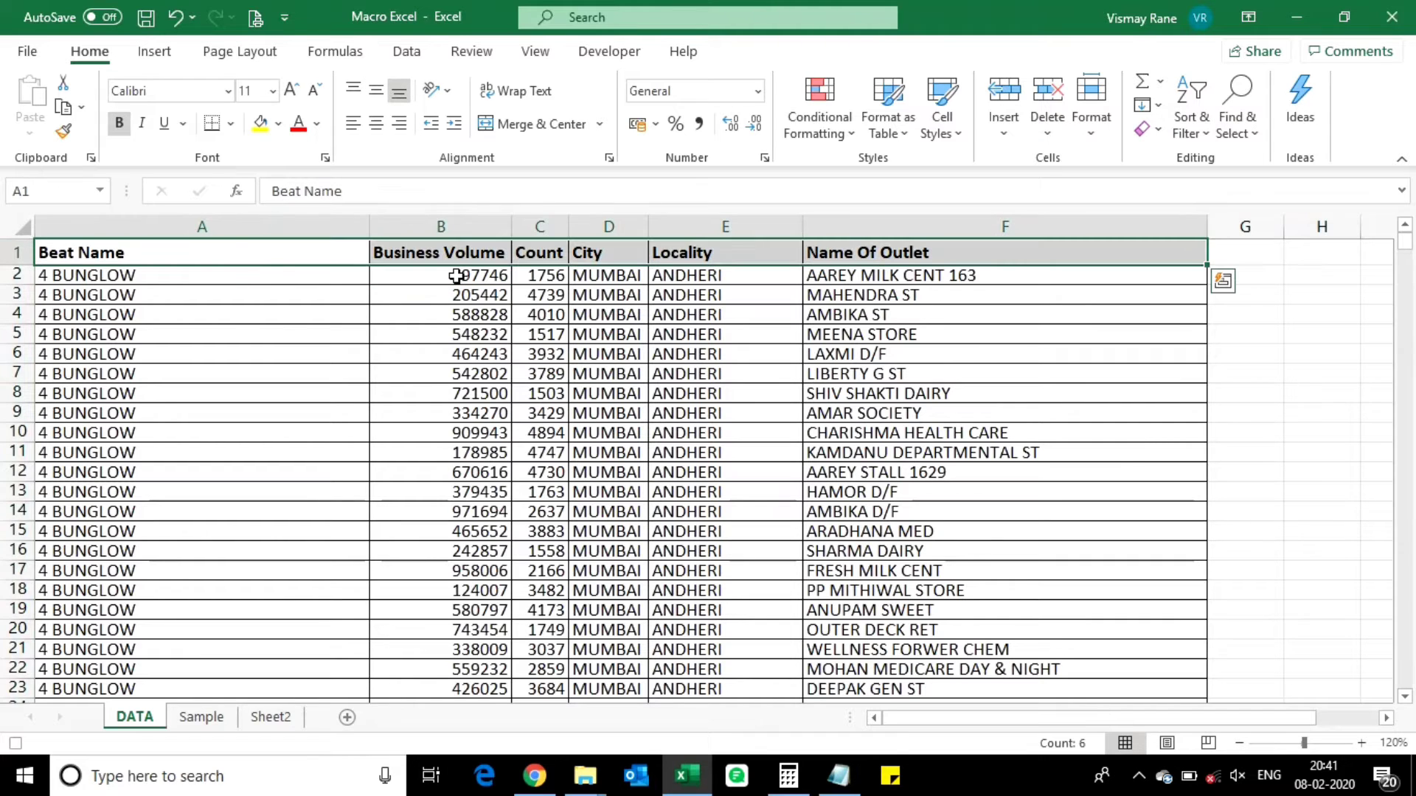
left_click(278, 125)
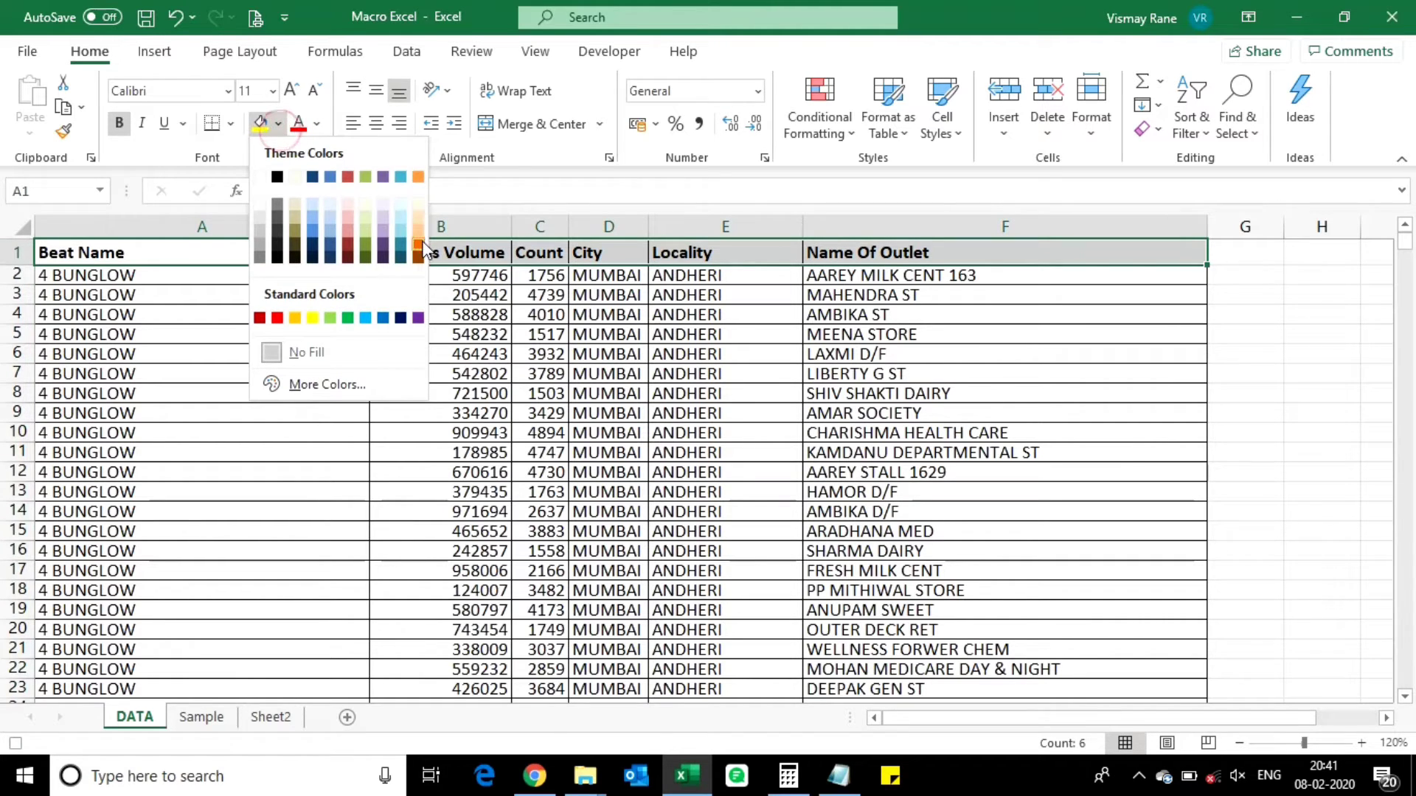
left_click(383, 318)
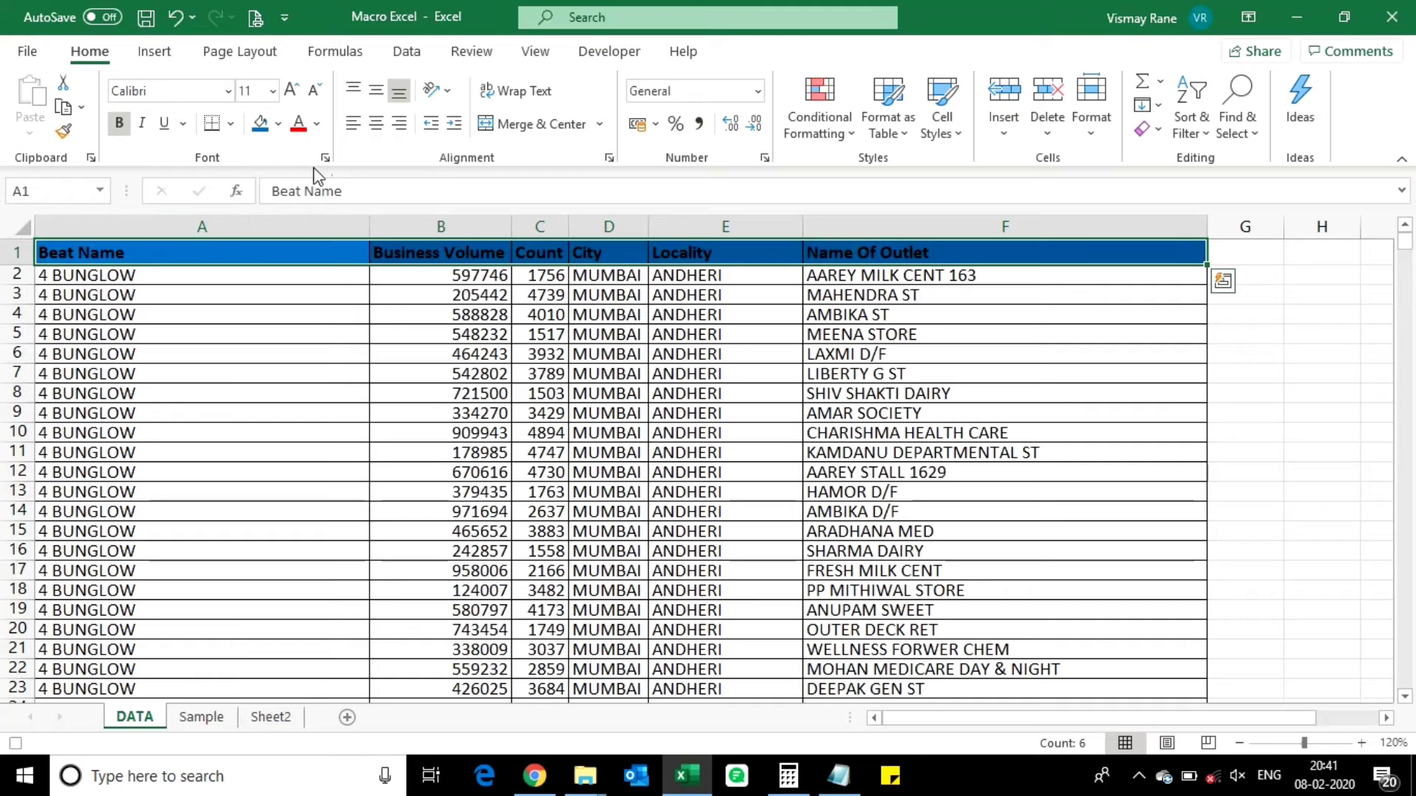
left_click(317, 124)
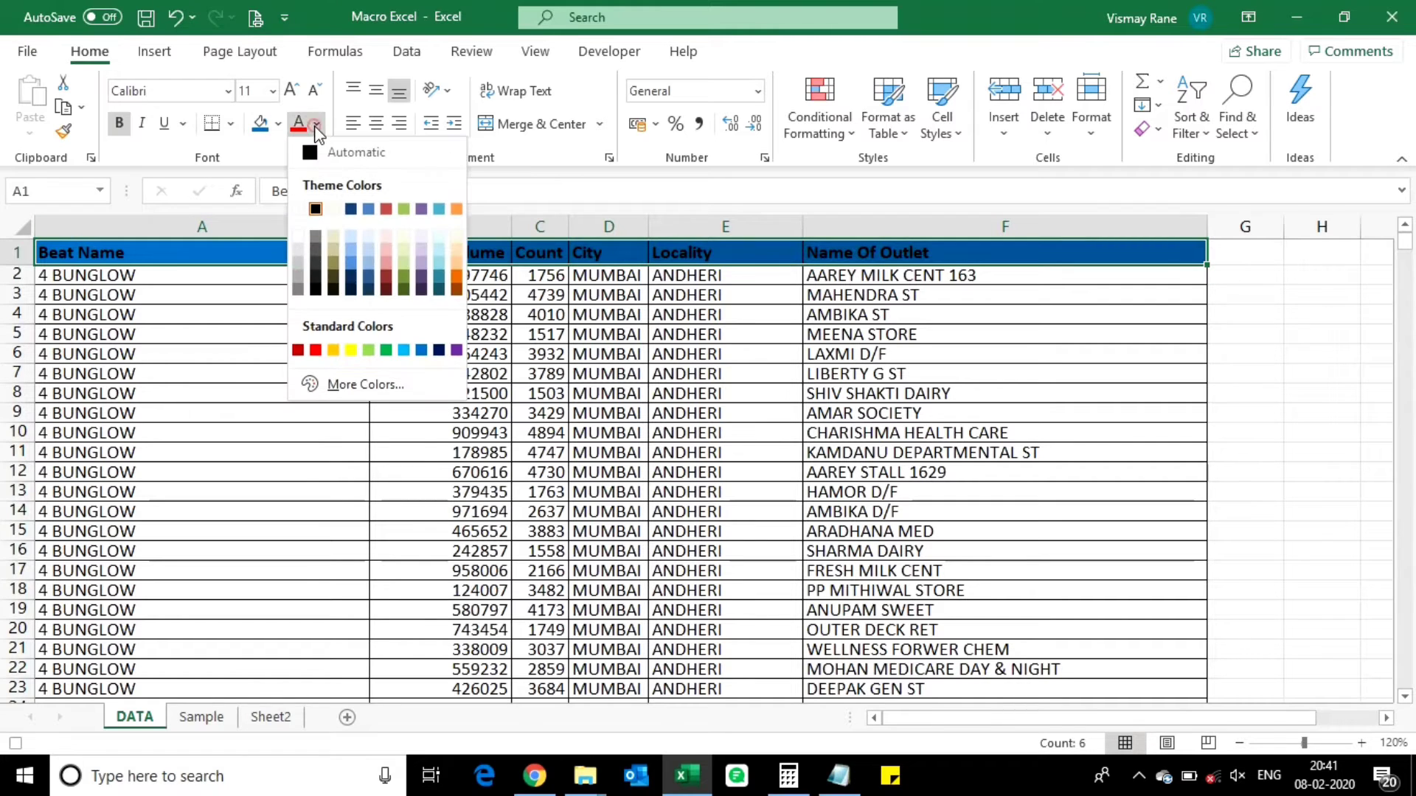
left_click(304, 207)
left_click(545, 295)
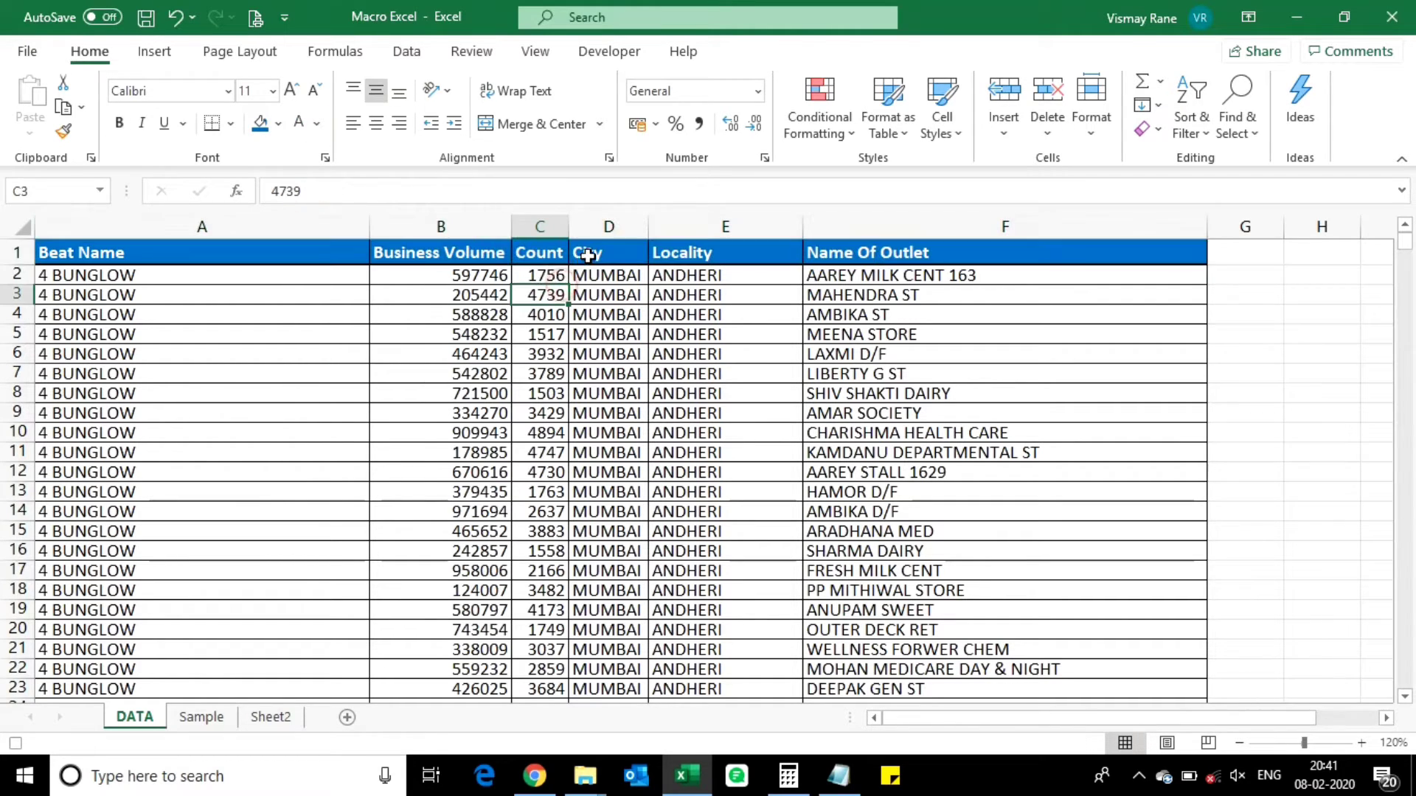
Step: Insert a blank column between the Count and City columns
left_click(606, 227)
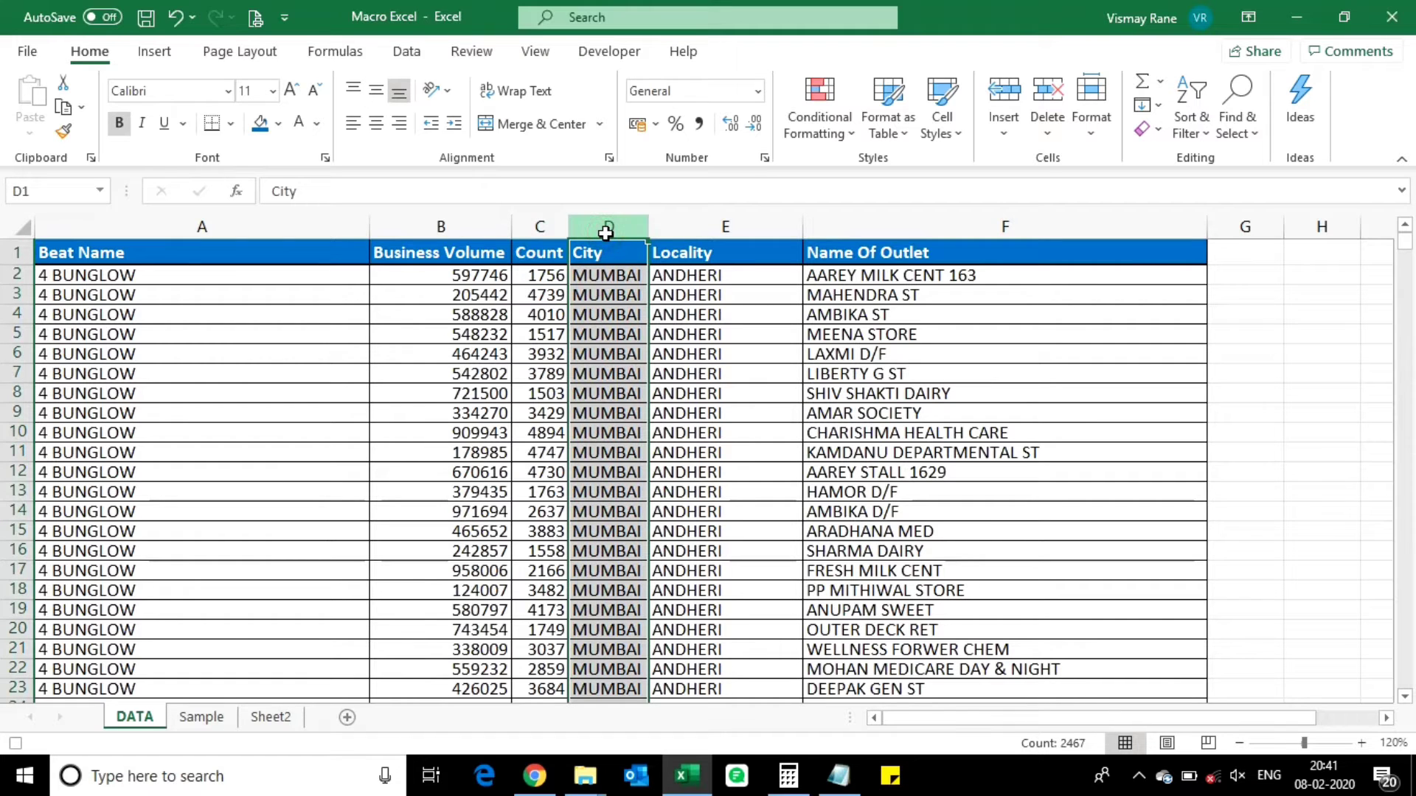
key("Left")
key("Left")
key("Left")
key("Right")
key("Right")
key("Right")
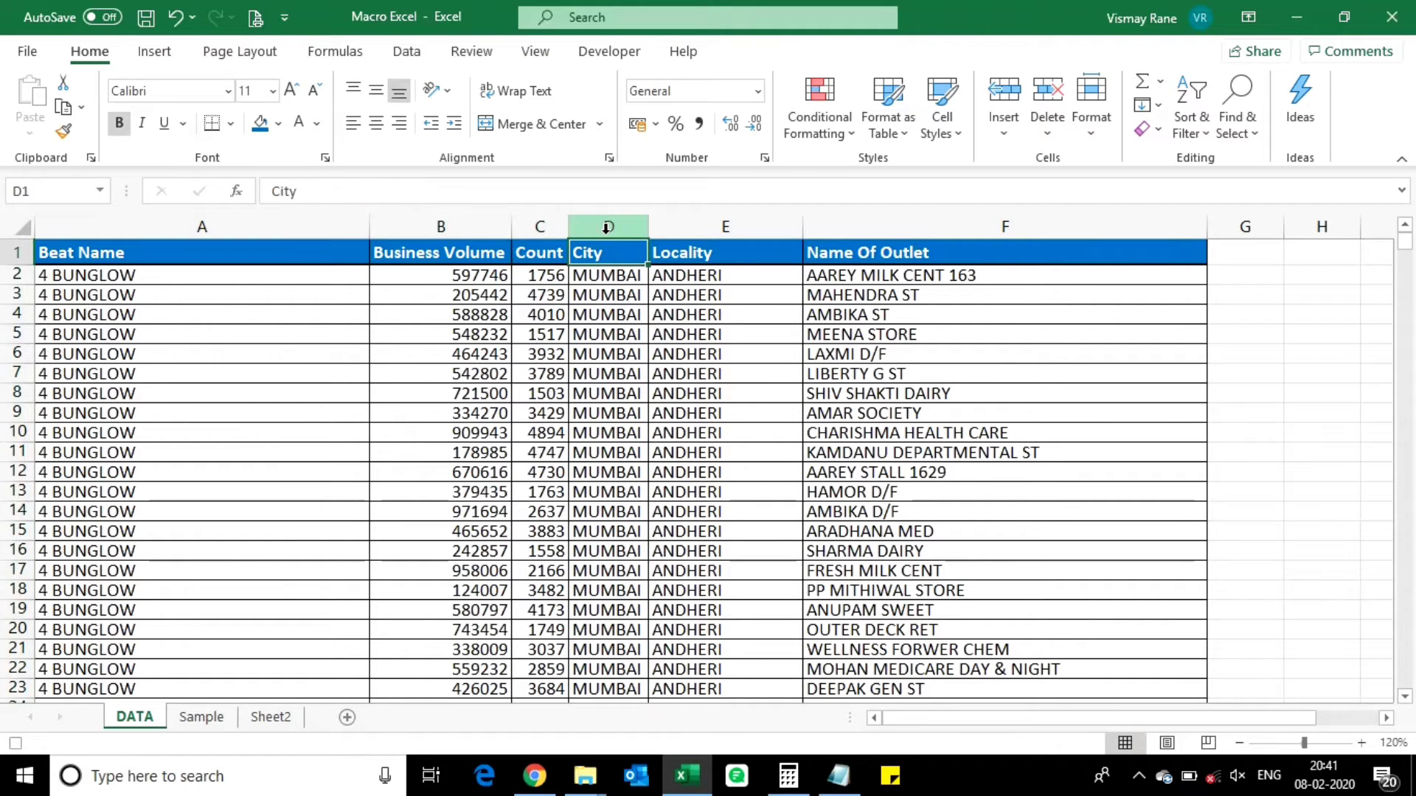
key("ctrl+space")
key("ctrl+shift+plus")
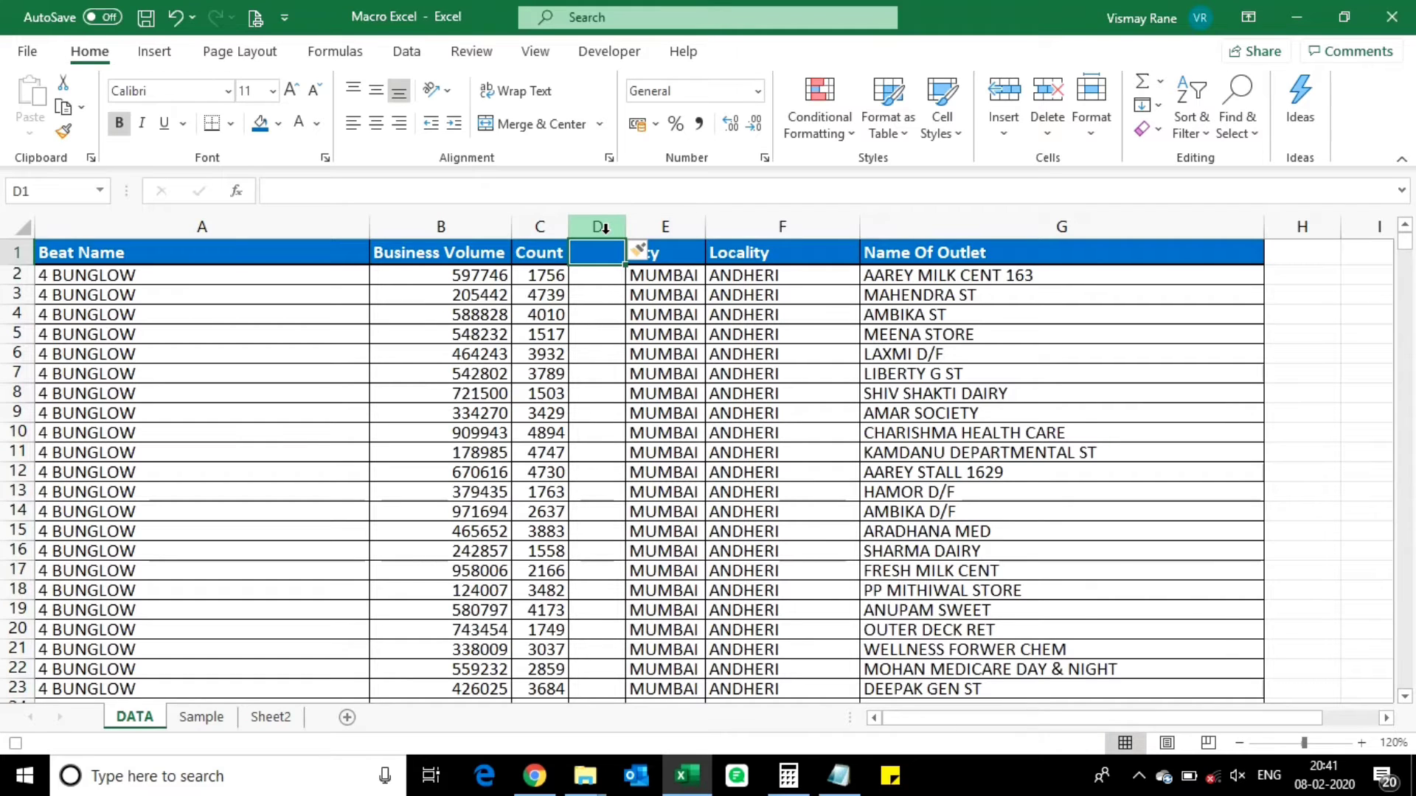
Step: Enter "Avg Ticket Size" as the heading of the blank column in D1
type("Avg t")
key("BackSpace")
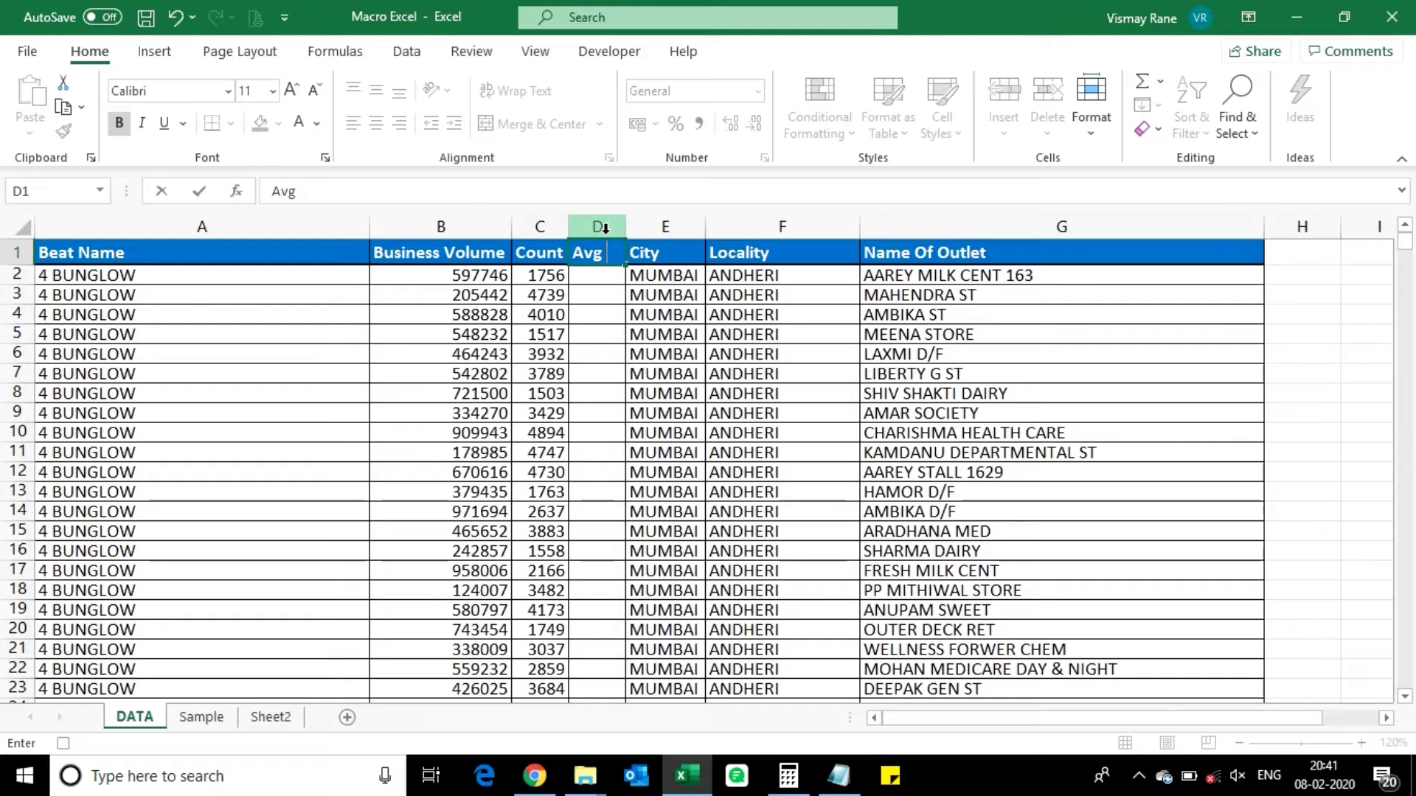
type("Ticket")
type("Size")
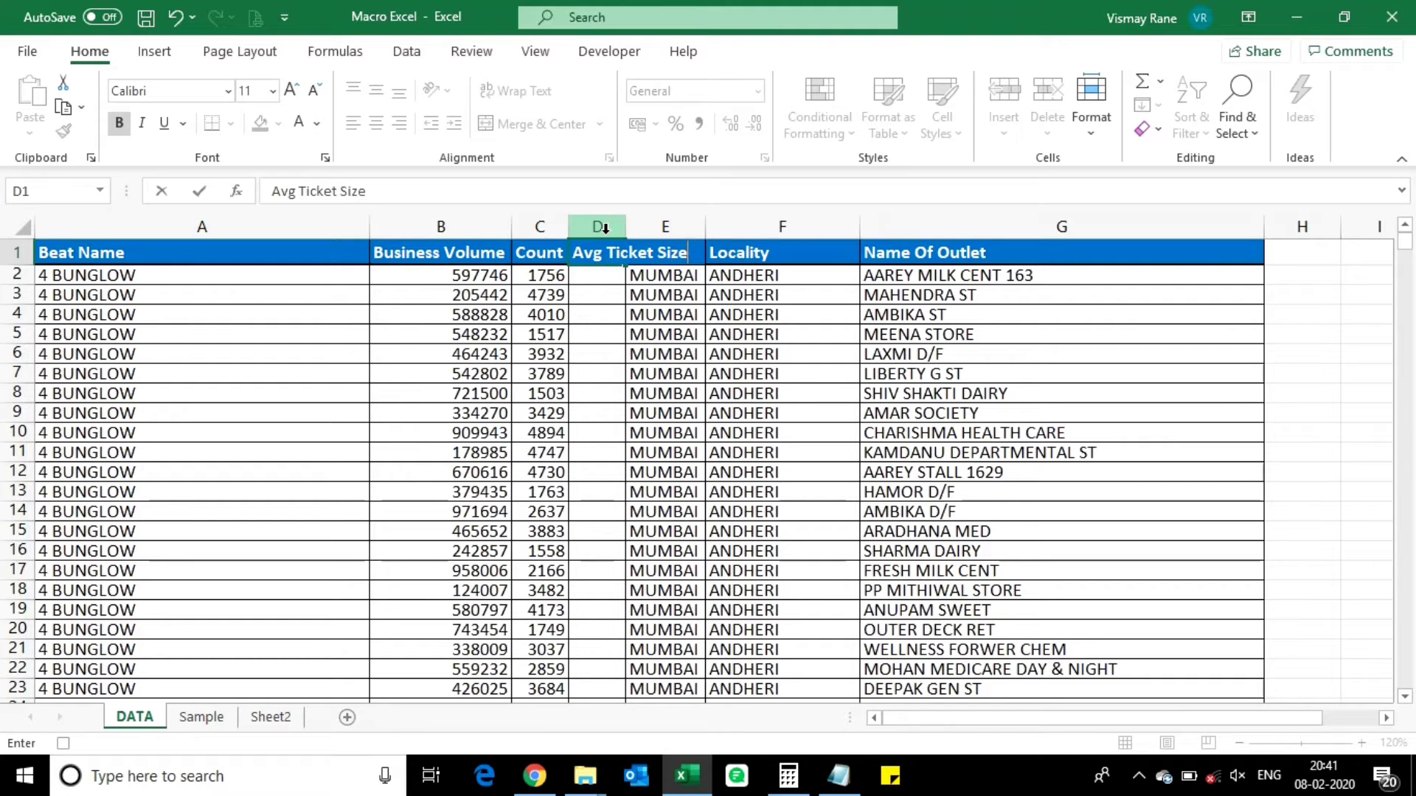
key("Return")
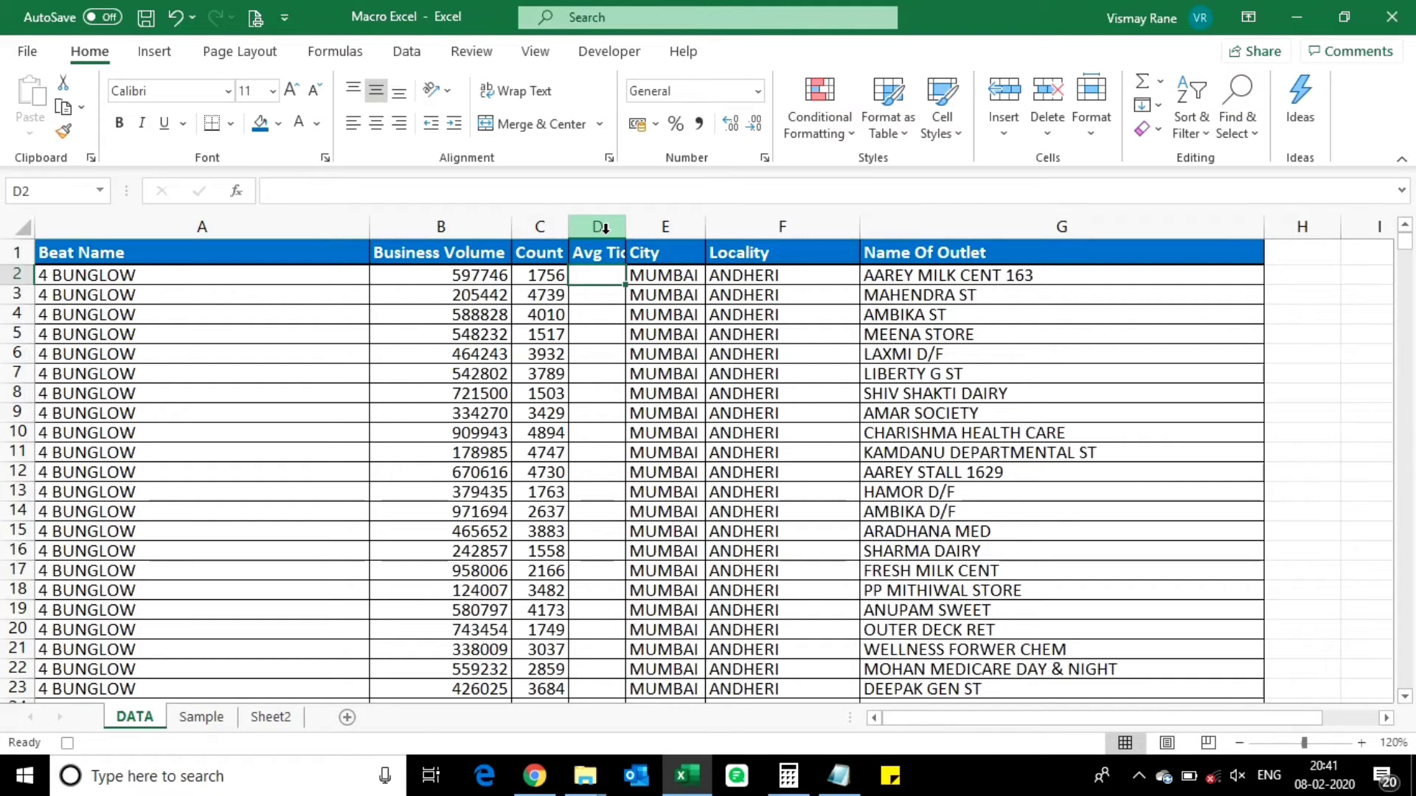
Step: Calculate the first outlet's average ticket size in D2 by dividing Business Volume by Count with the formula +B2/C2
type("+")
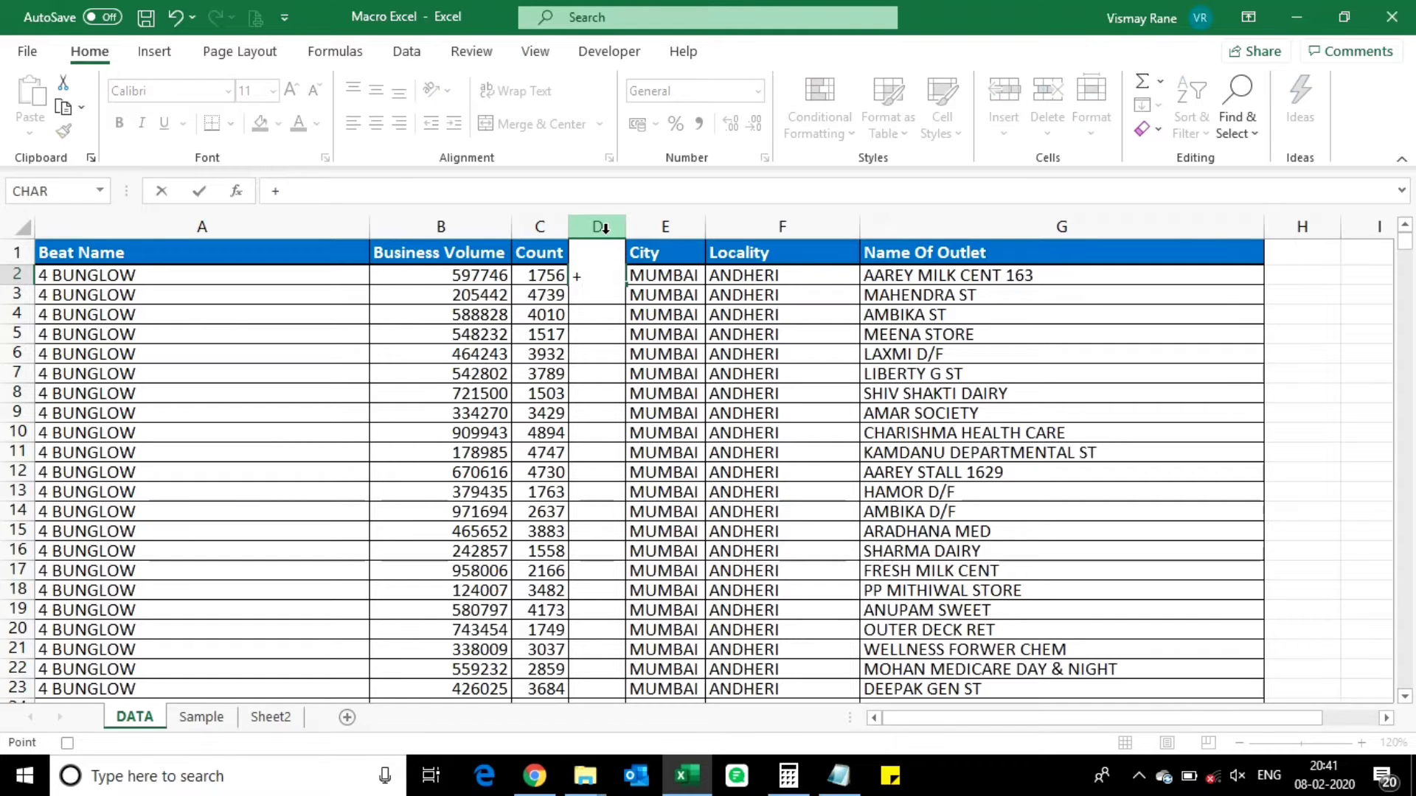
key("Left")
key("Left")
type("/")
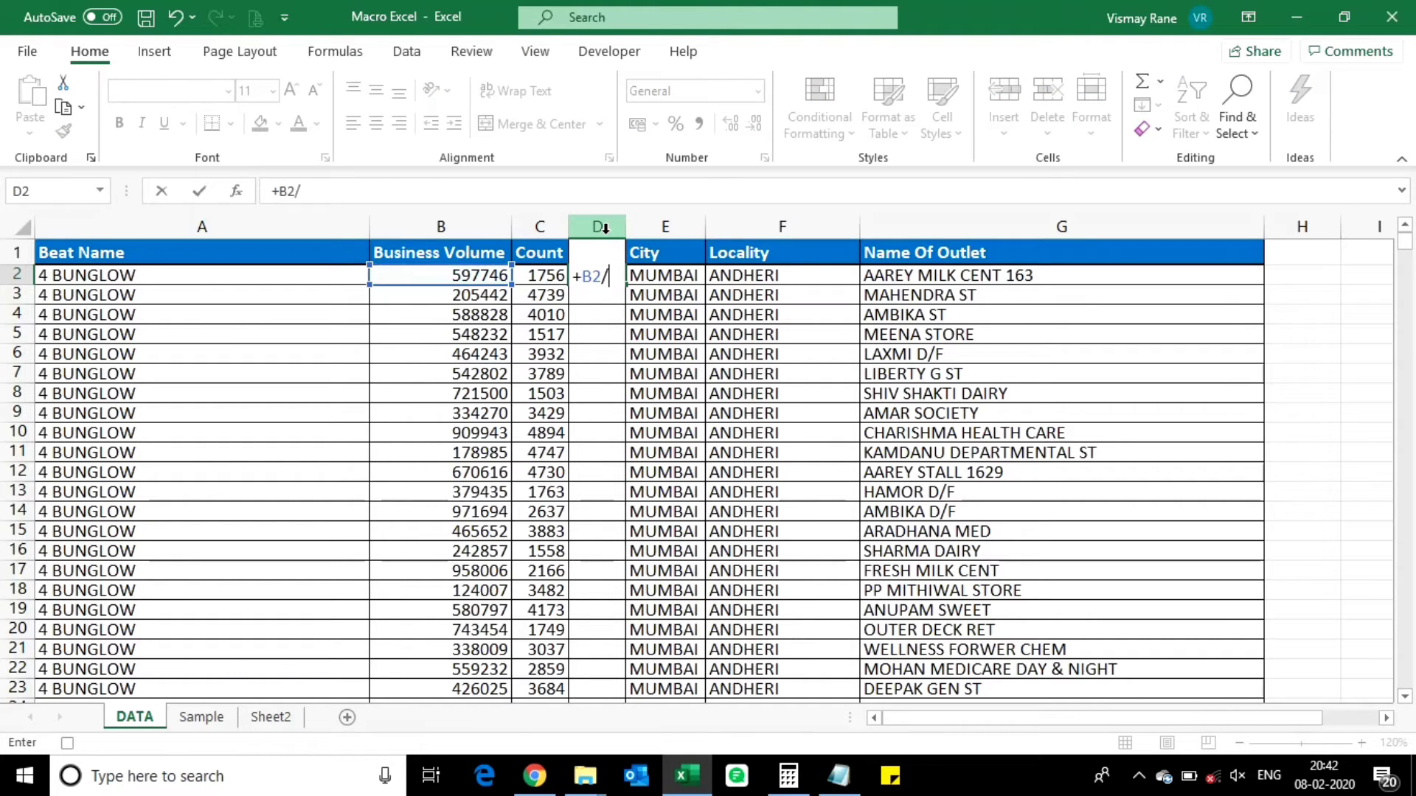
key("Left")
key("Return")
key("Up")
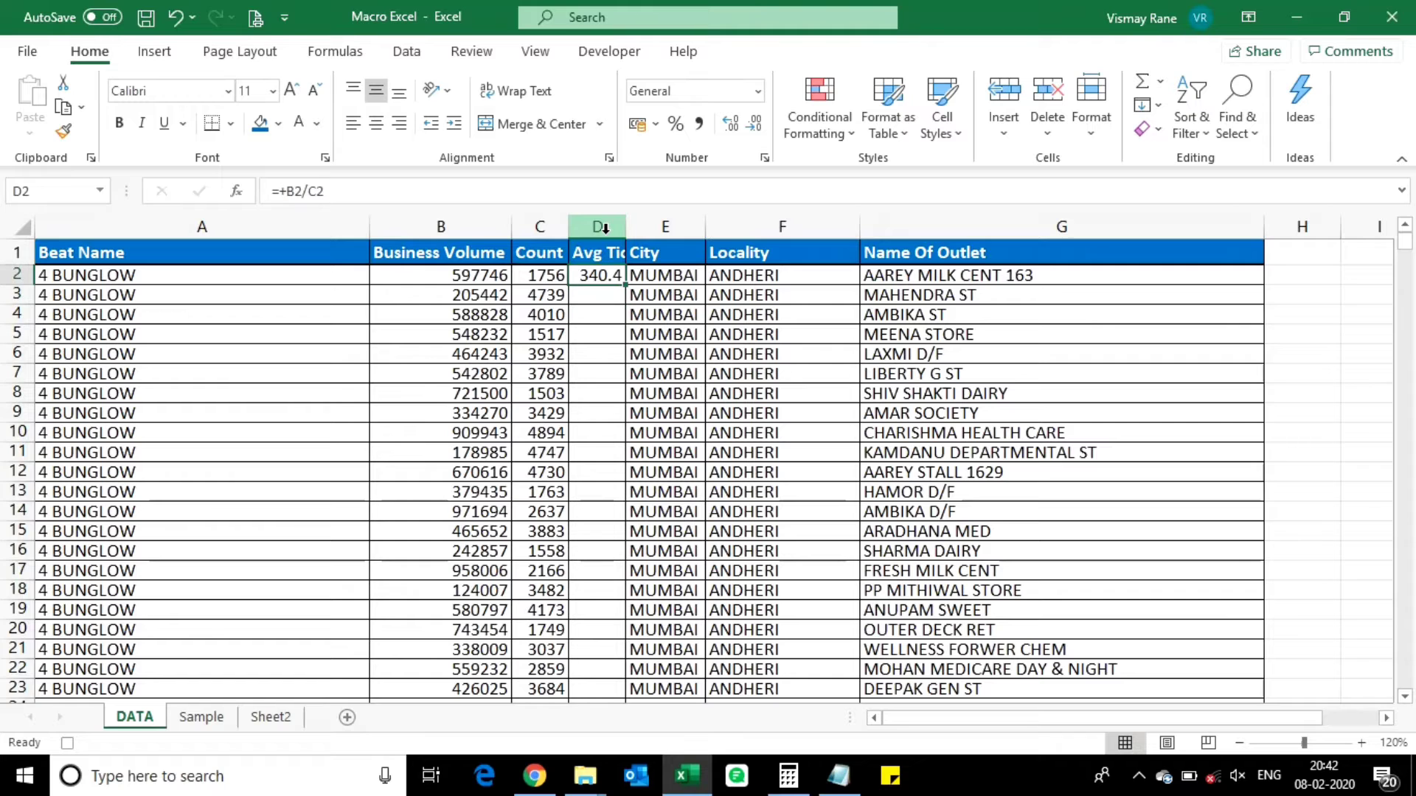
Step: Copy the D2 formula down the Avg Ticket Size column to the last data row, D2467
key("ctrl+c")
key("Left")
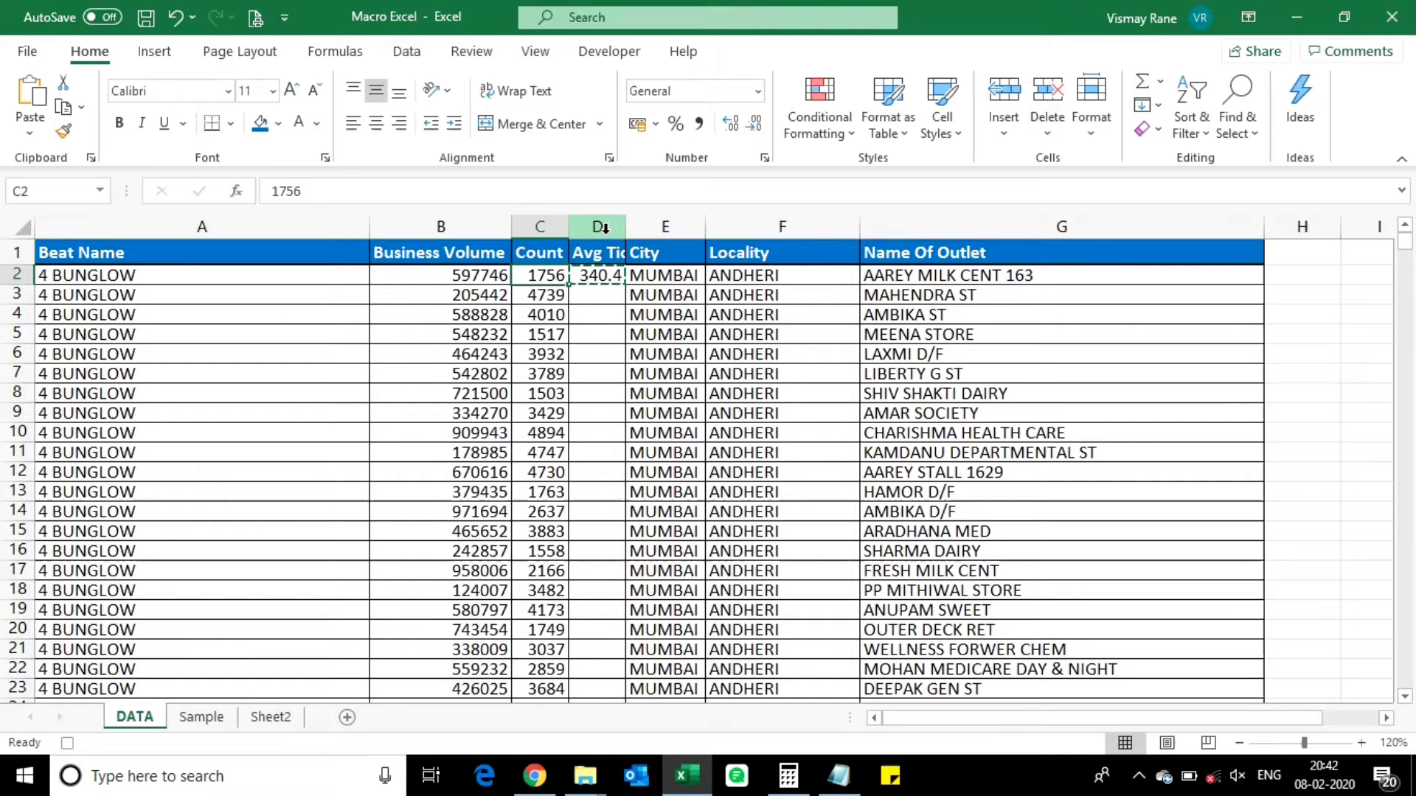
key("ctrl+Down")
key("Right")
key("ctrl+shift+Up")
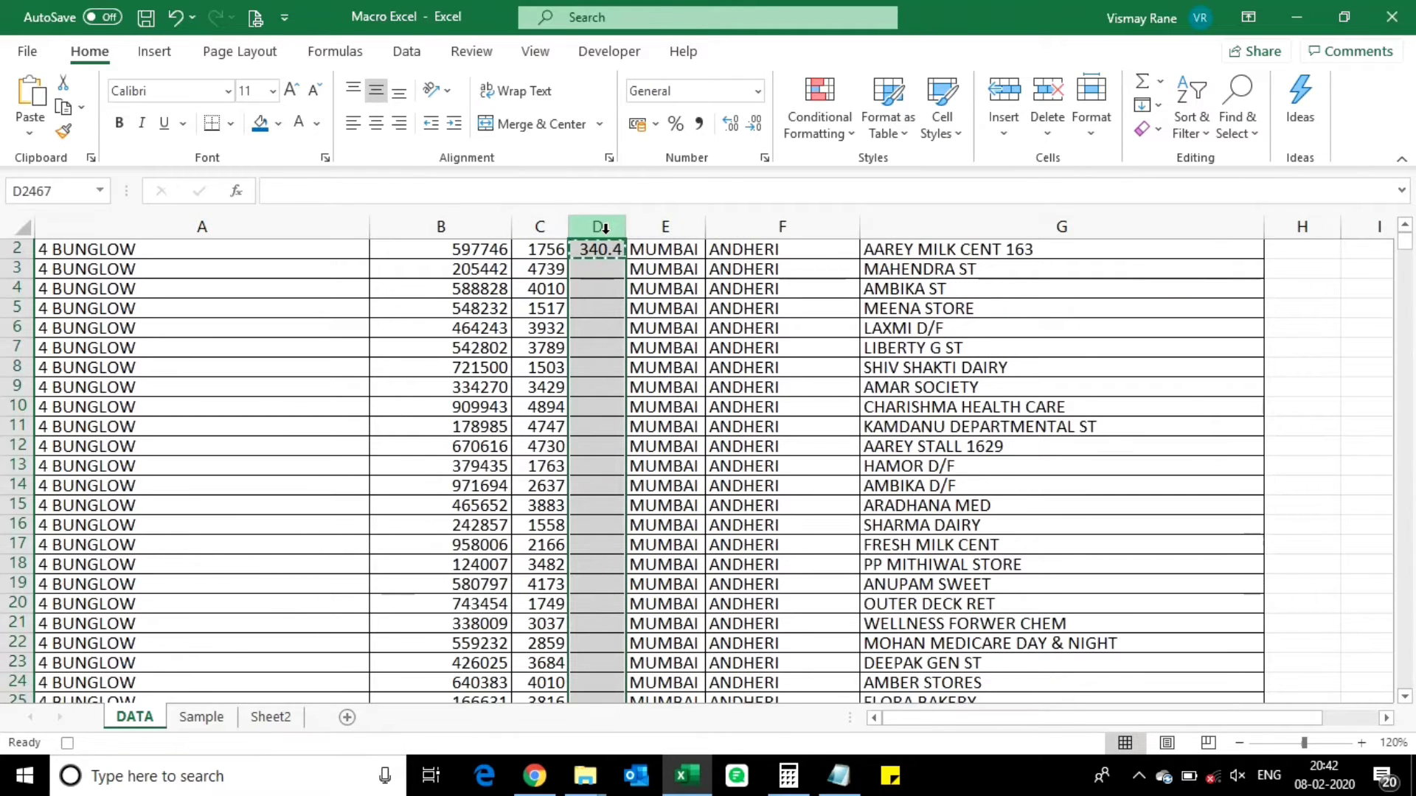
key("ctrl+v")
key("ctrl+Up")
key("Down")
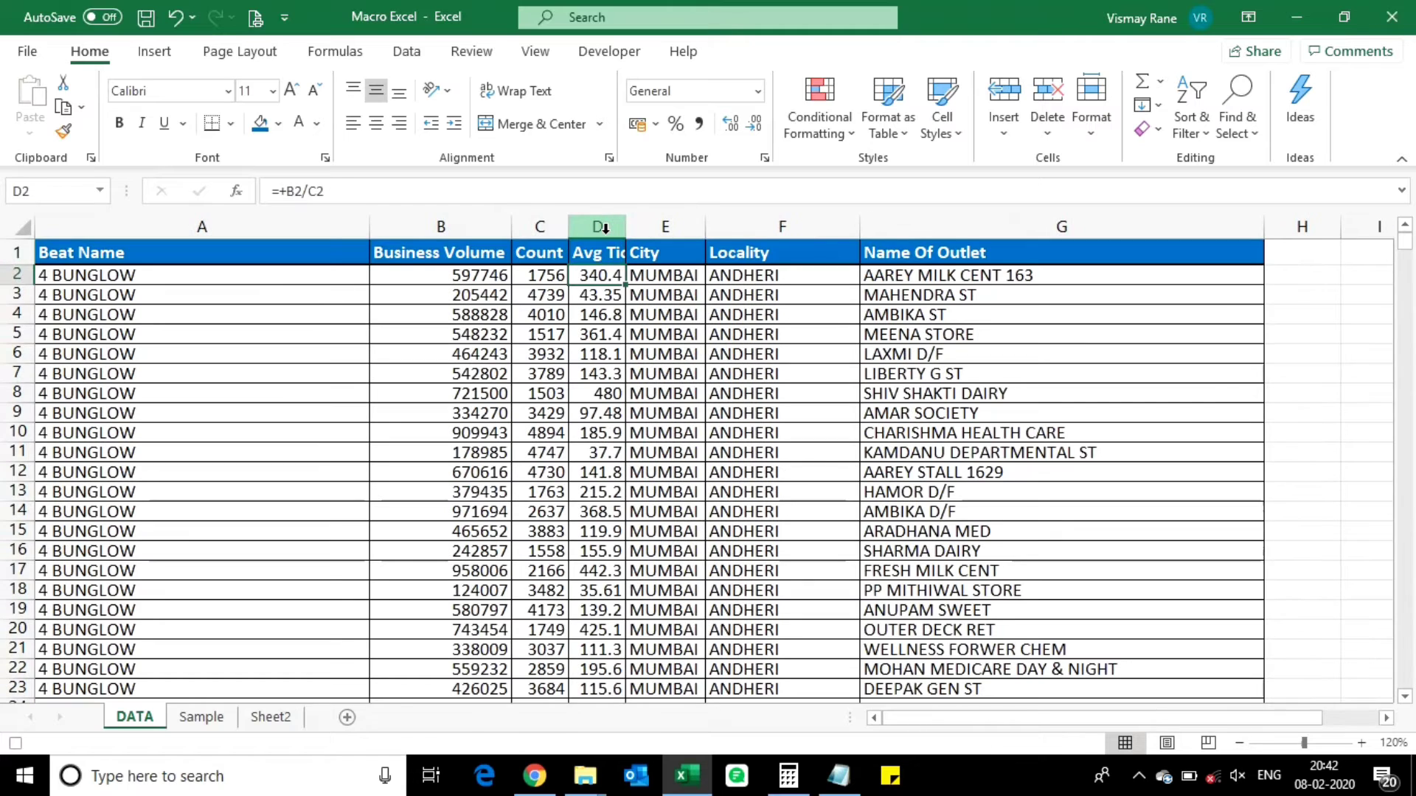
Step: Autofit the width of every column on the DATA sheet
key("Up")
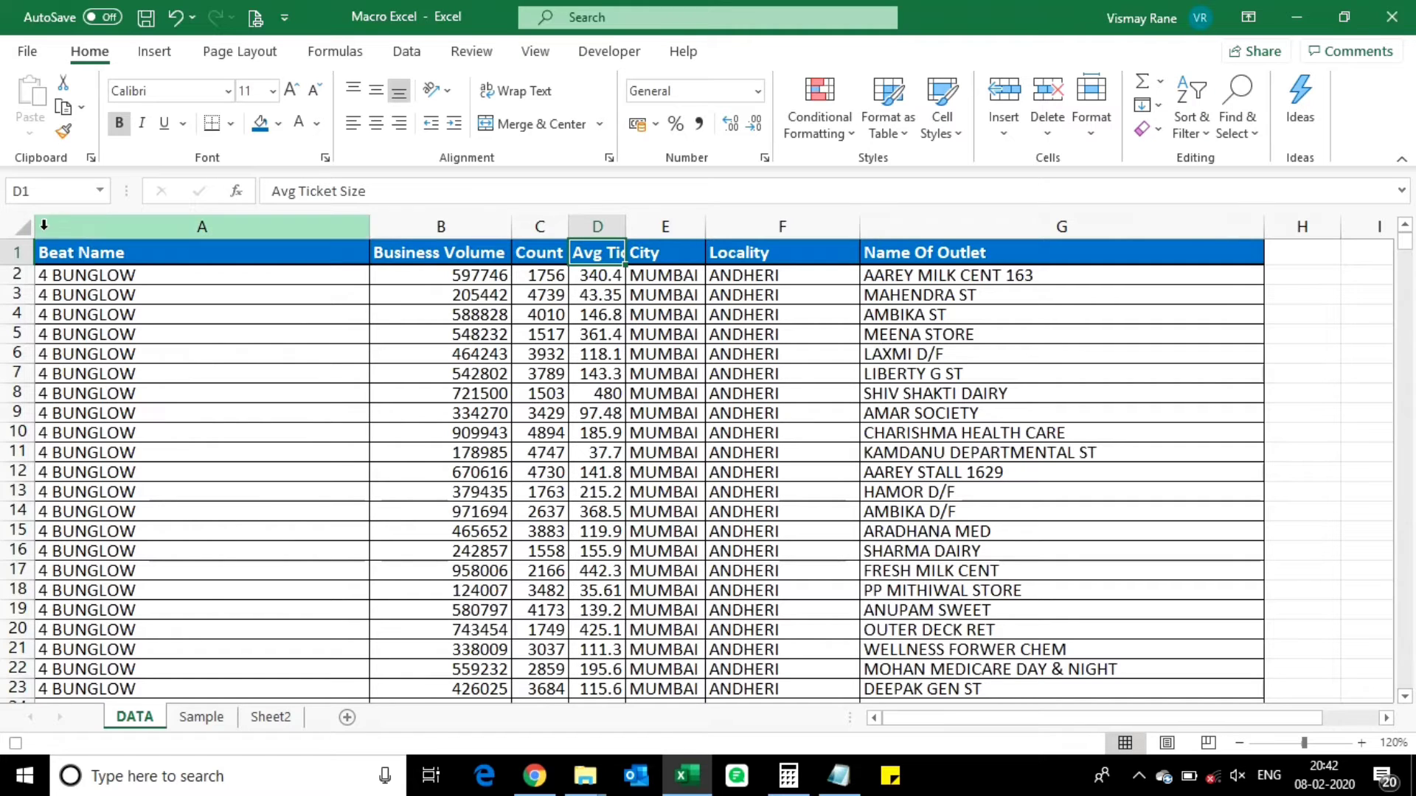
left_click(19, 228)
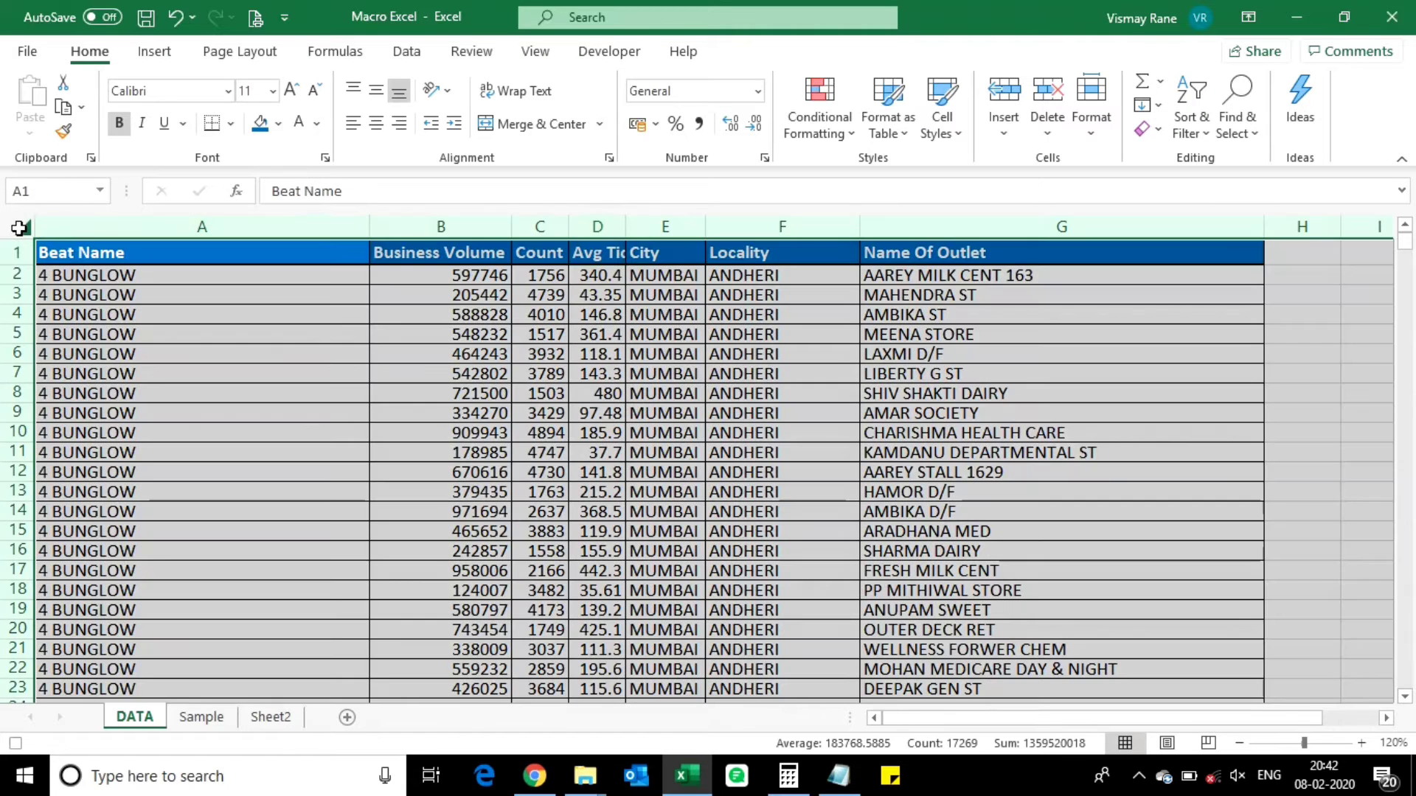
double_click(367, 228)
Step: Apply the comma number style to the Avg Ticket Size values from D2 to D2467
left_click(648, 278)
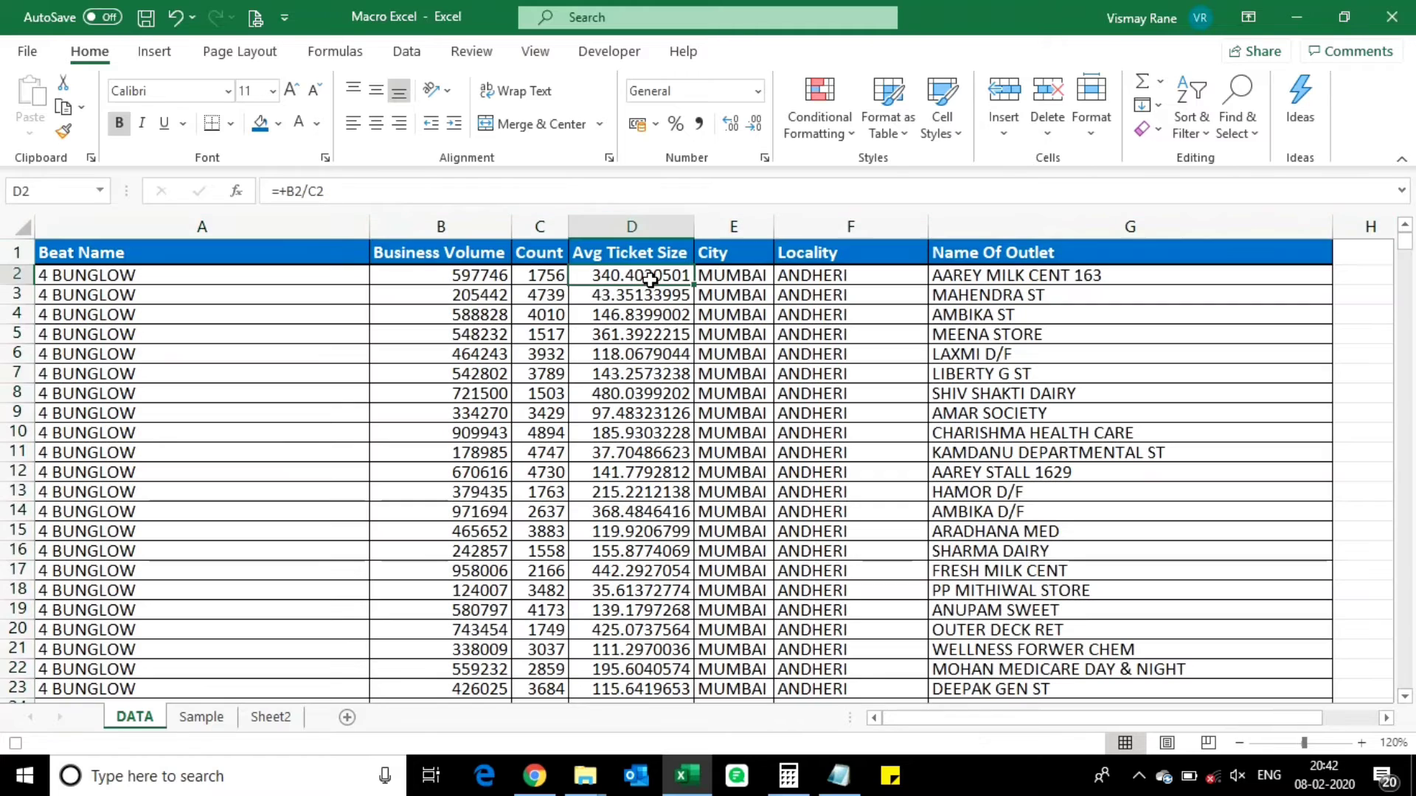
key("ctrl+shift+Down")
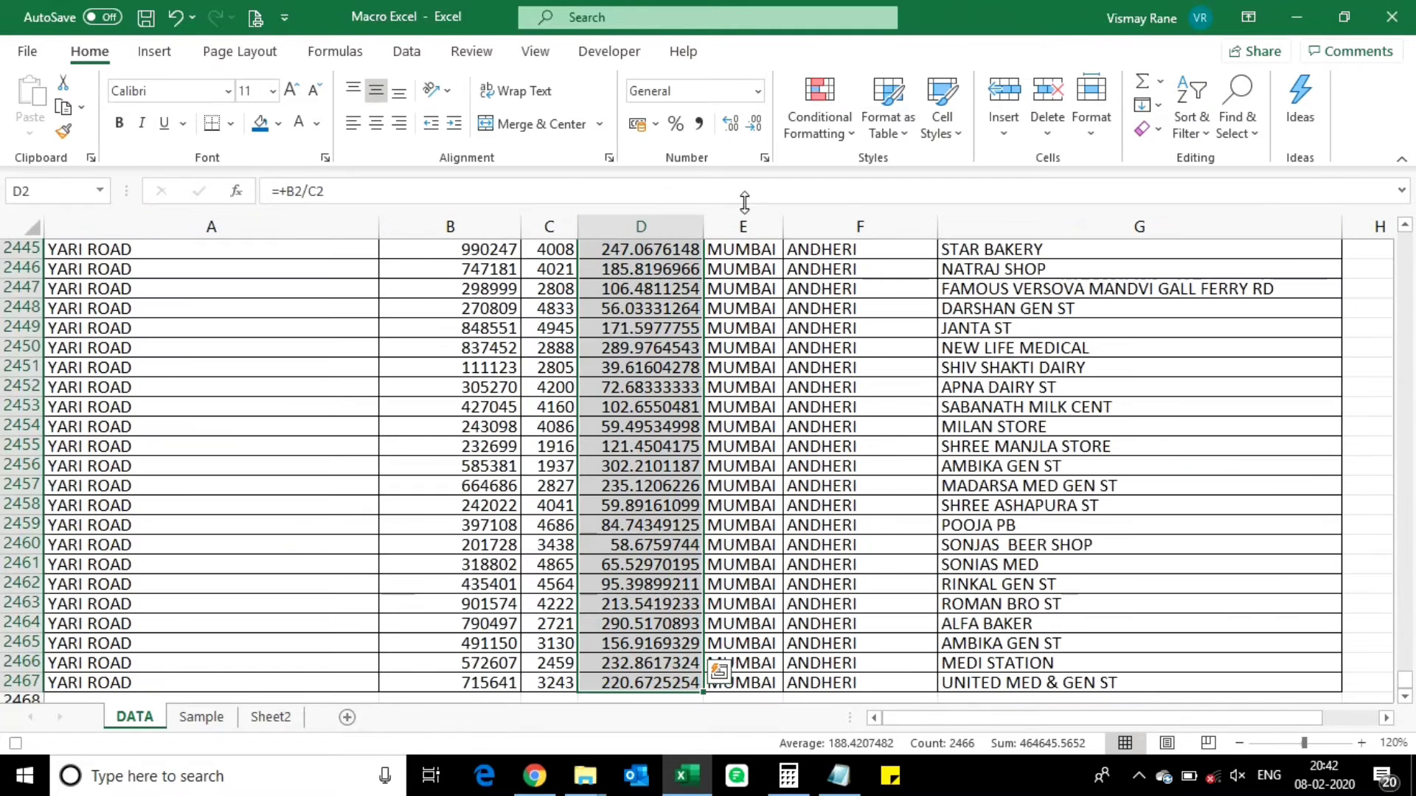
left_click(698, 124)
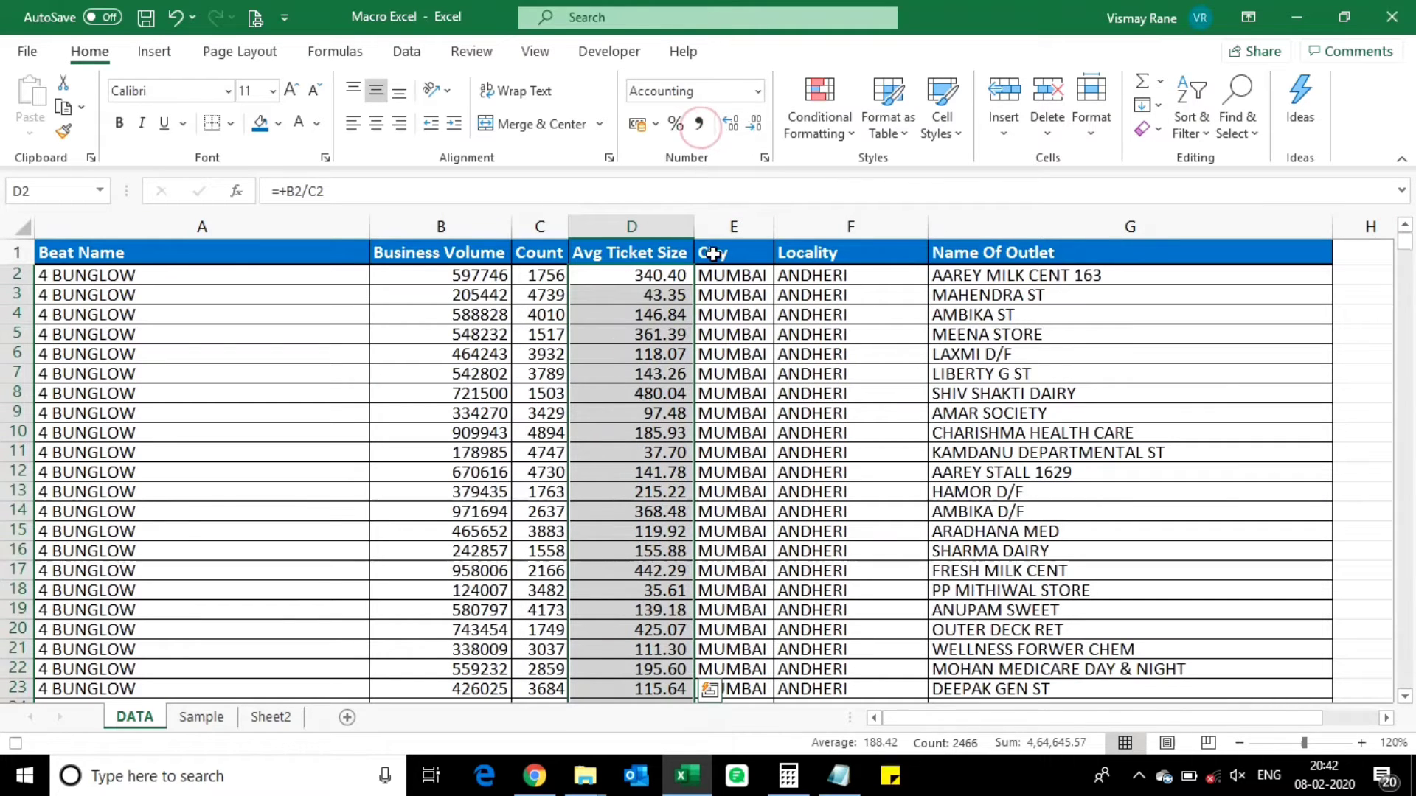
left_click(668, 298)
key("ctrl+Down")
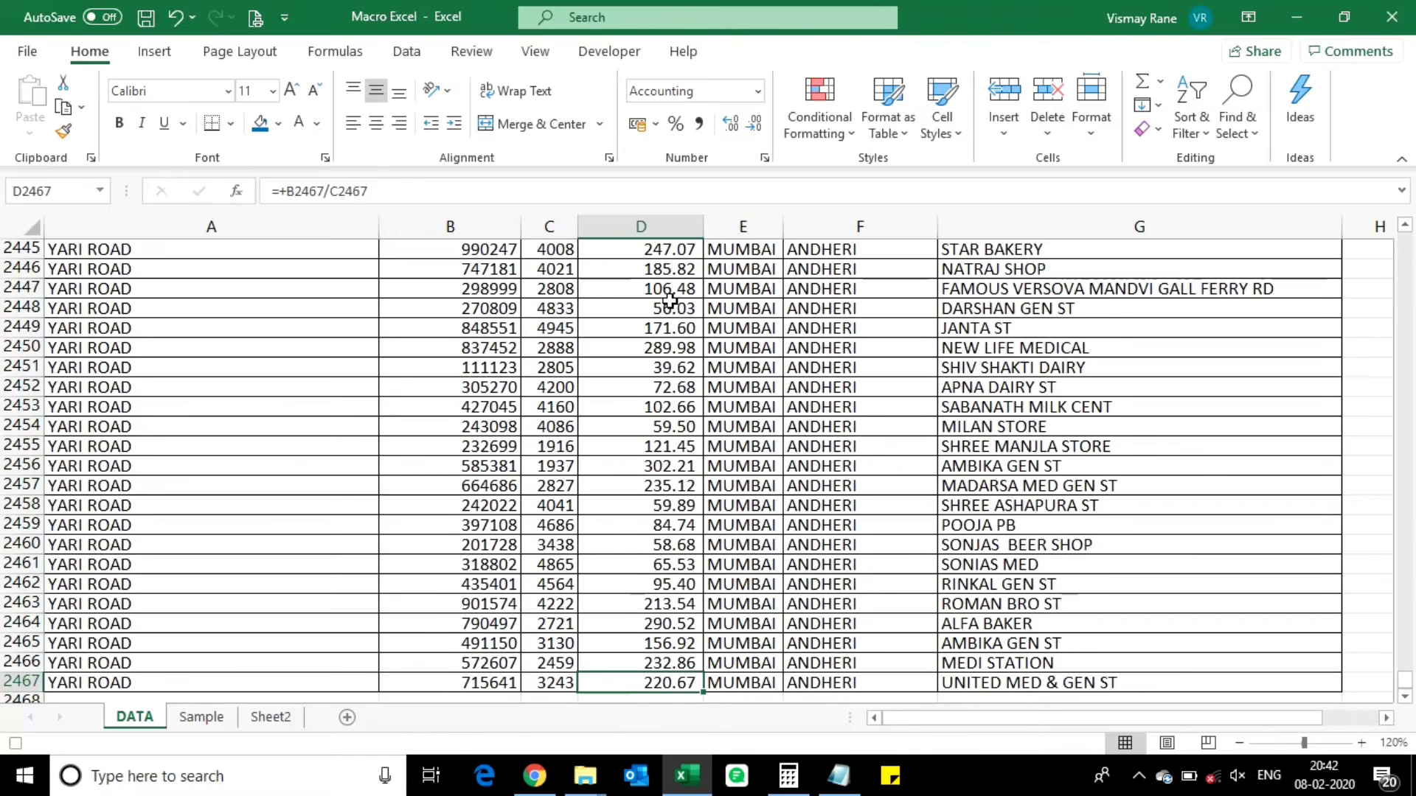
Step: Sort the whole data table by Avg Ticket Size cell values, Largest to Smallest
key("ctrl+Home")
key("ctrl+shift+Right")
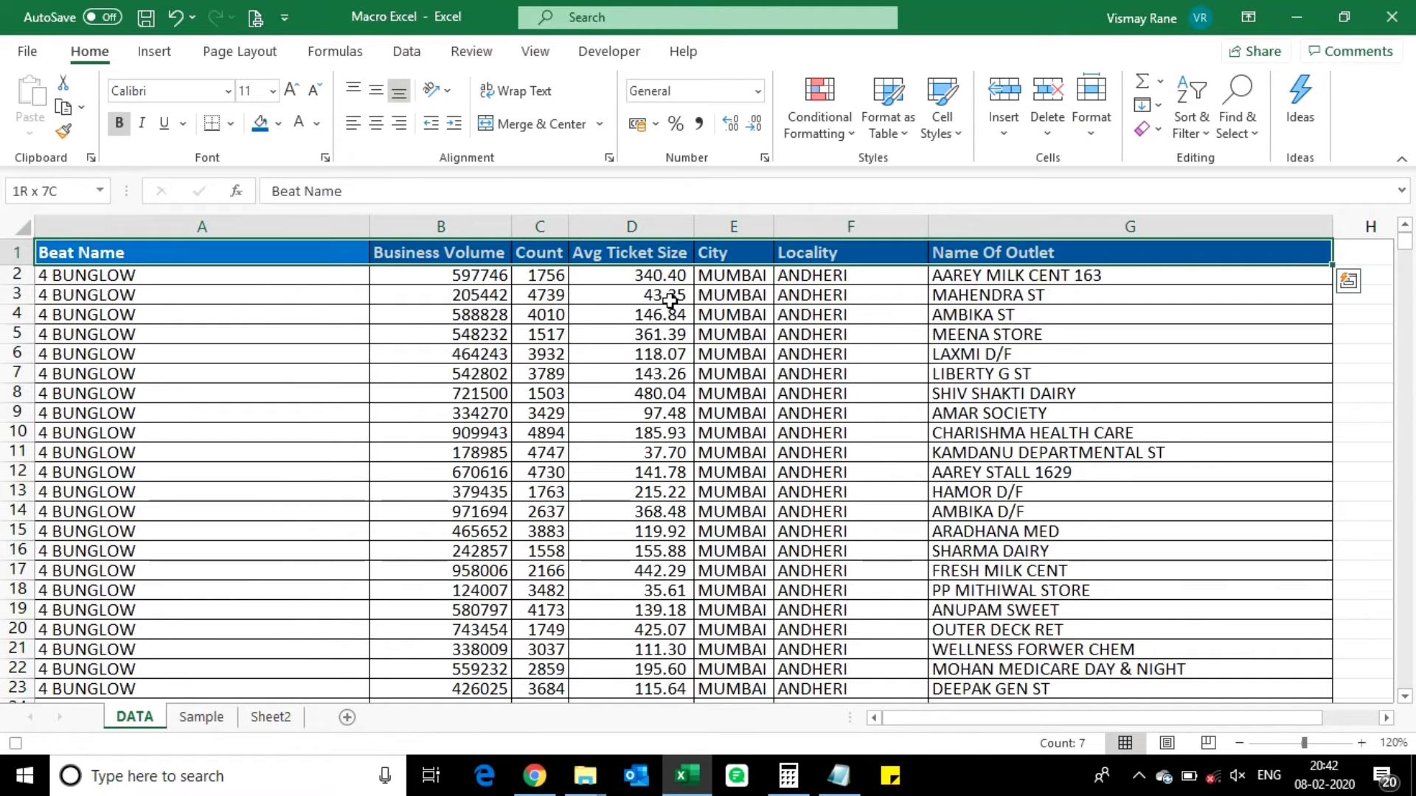
key("ctrl+shift+Down")
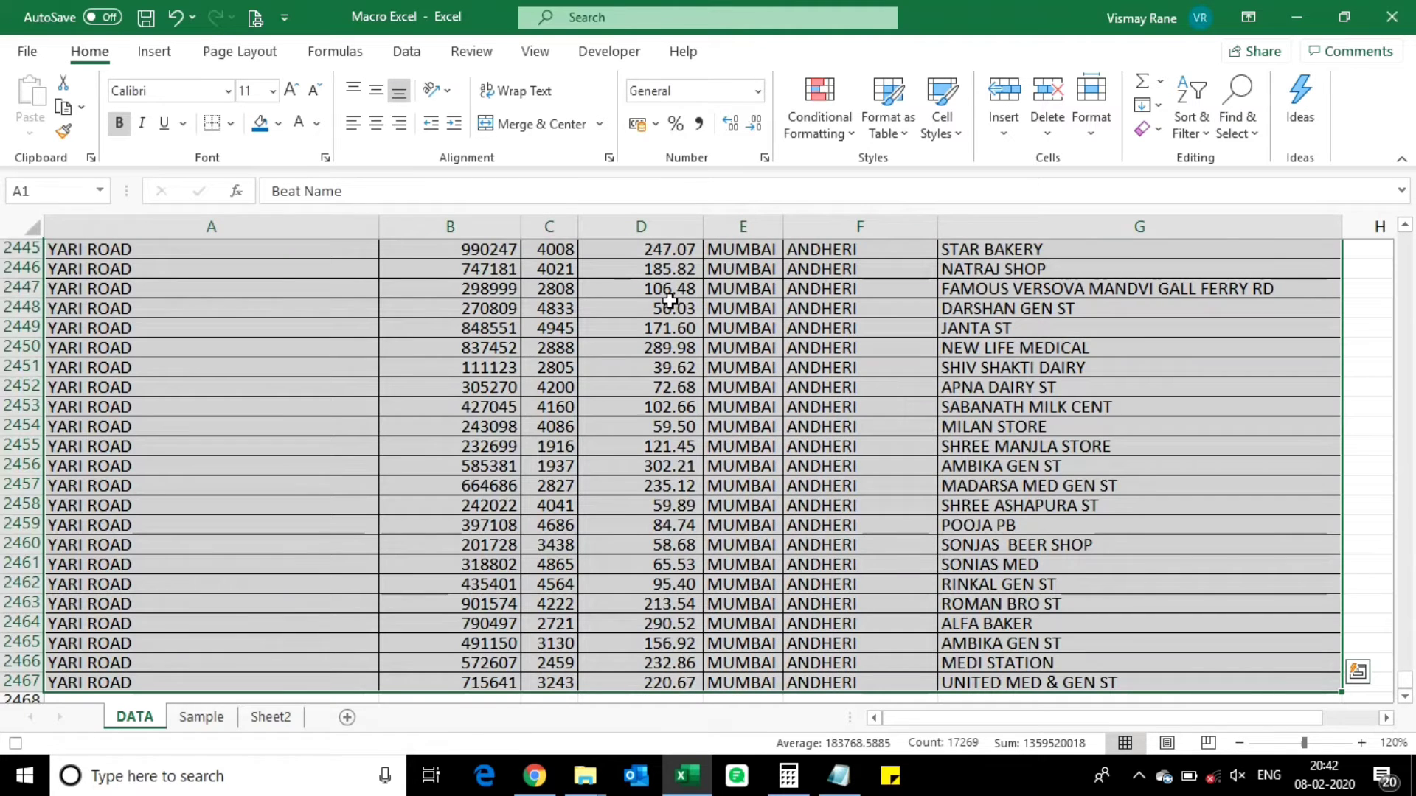
left_click(398, 53)
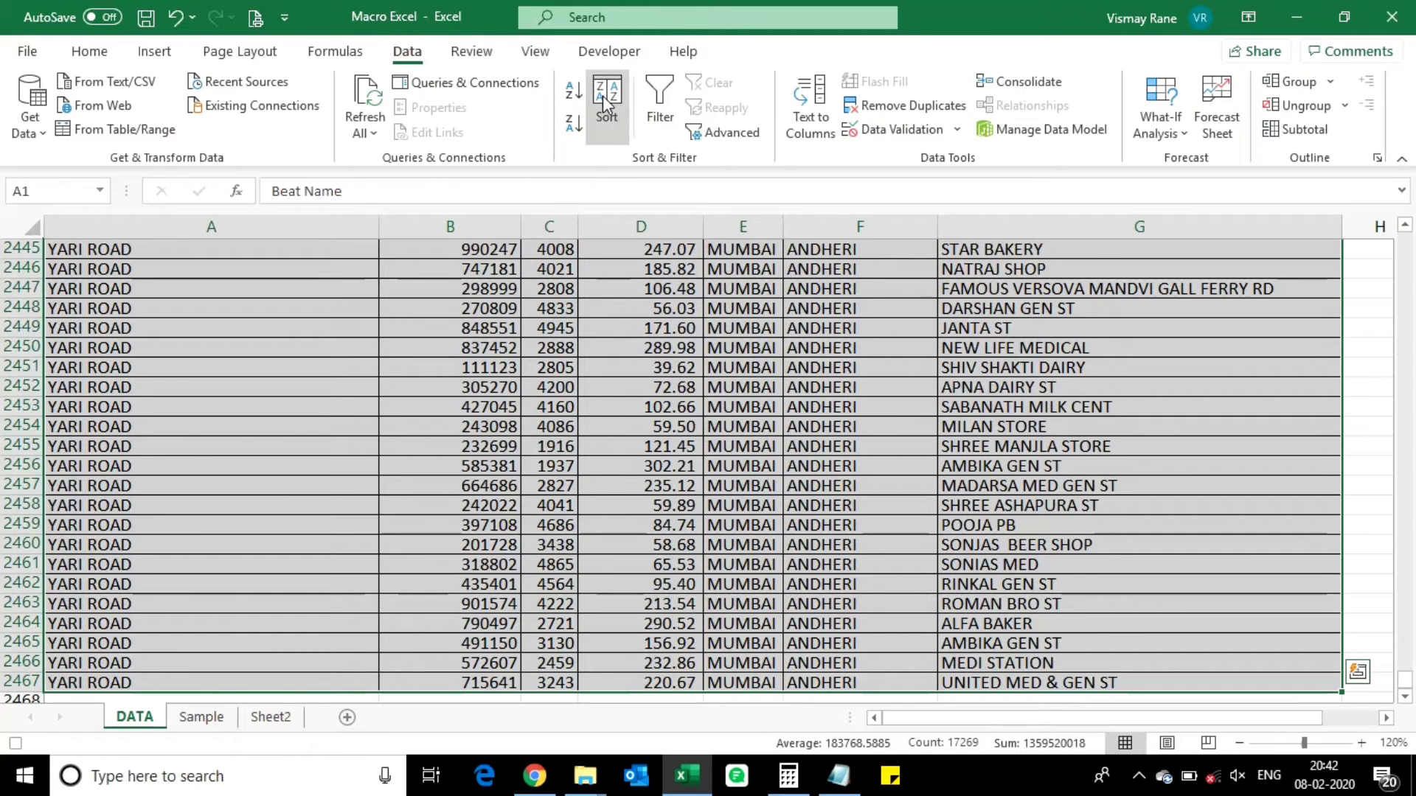
left_click(606, 100)
left_click(768, 442)
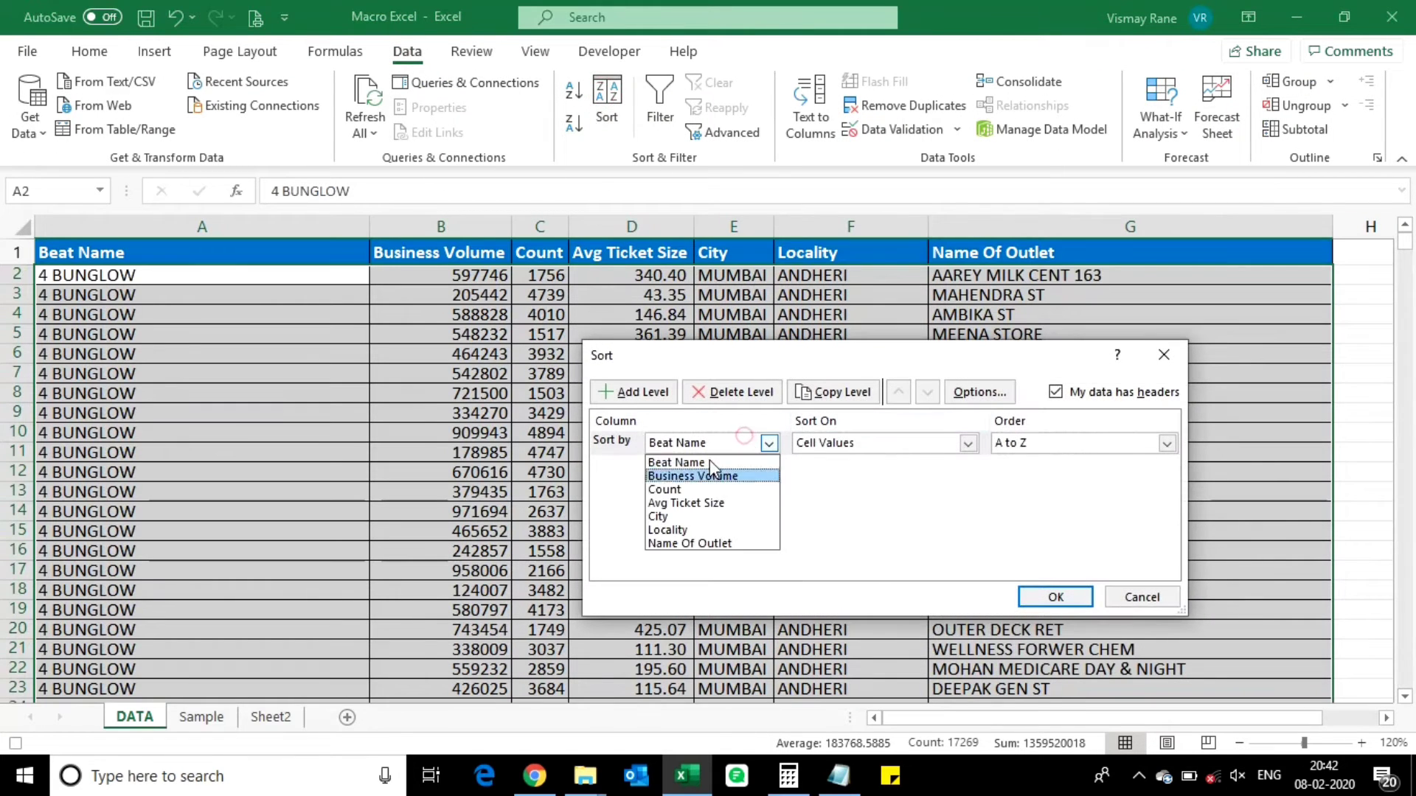
left_click(686, 503)
left_click(1113, 444)
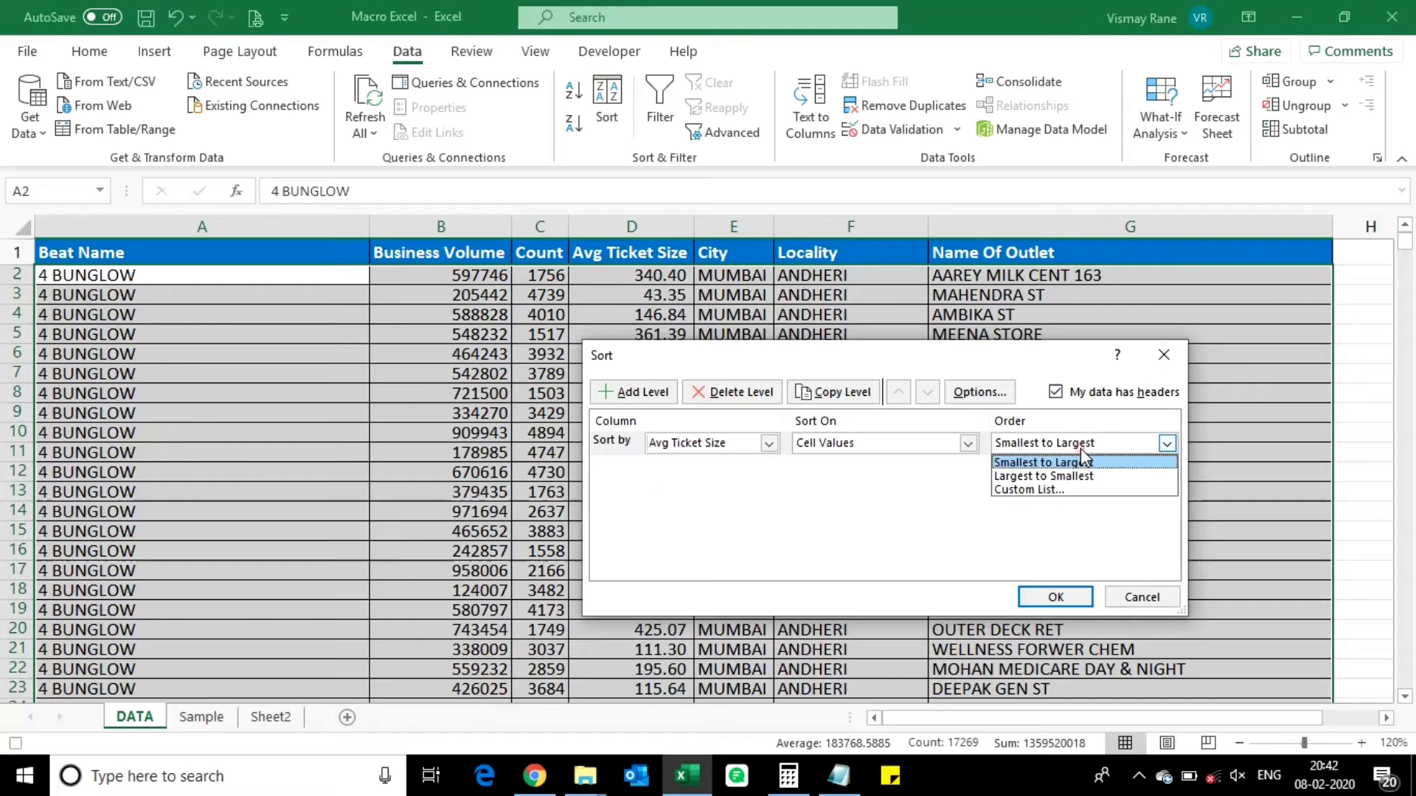
left_click(1048, 474)
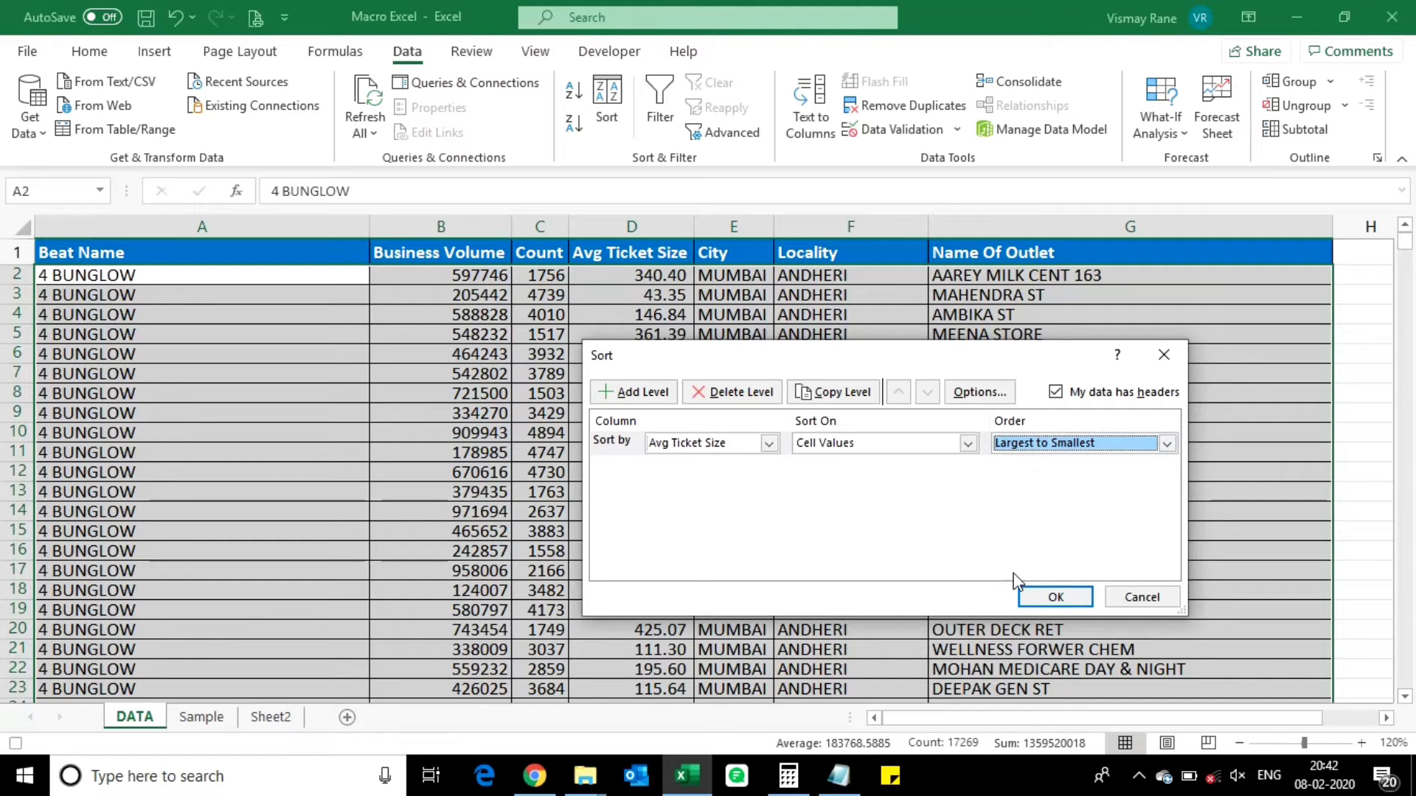
left_click(1053, 597)
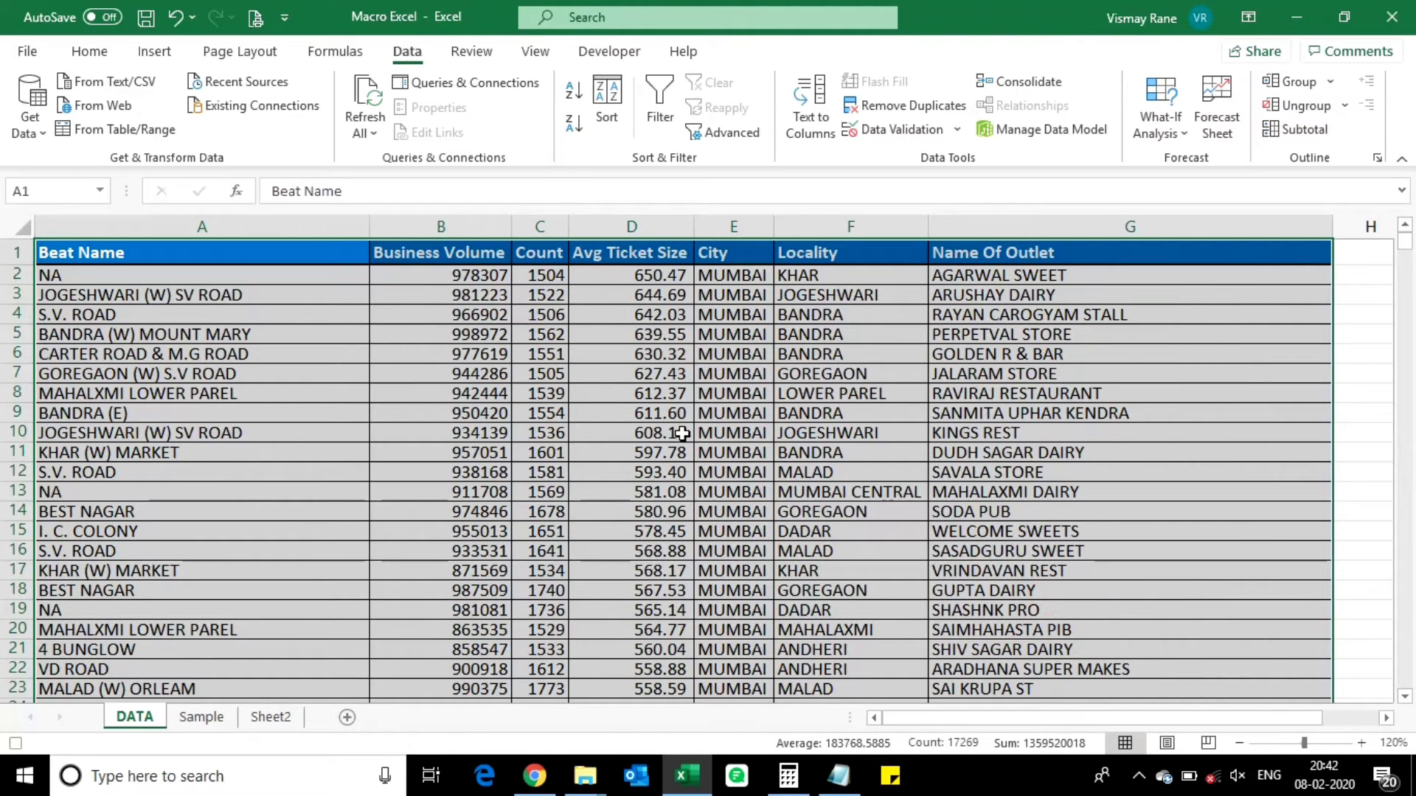
left_click(713, 427)
Step: Insert a blank column before Beat Name and enter the heading "Date" in A1
key("ctrl+Home")
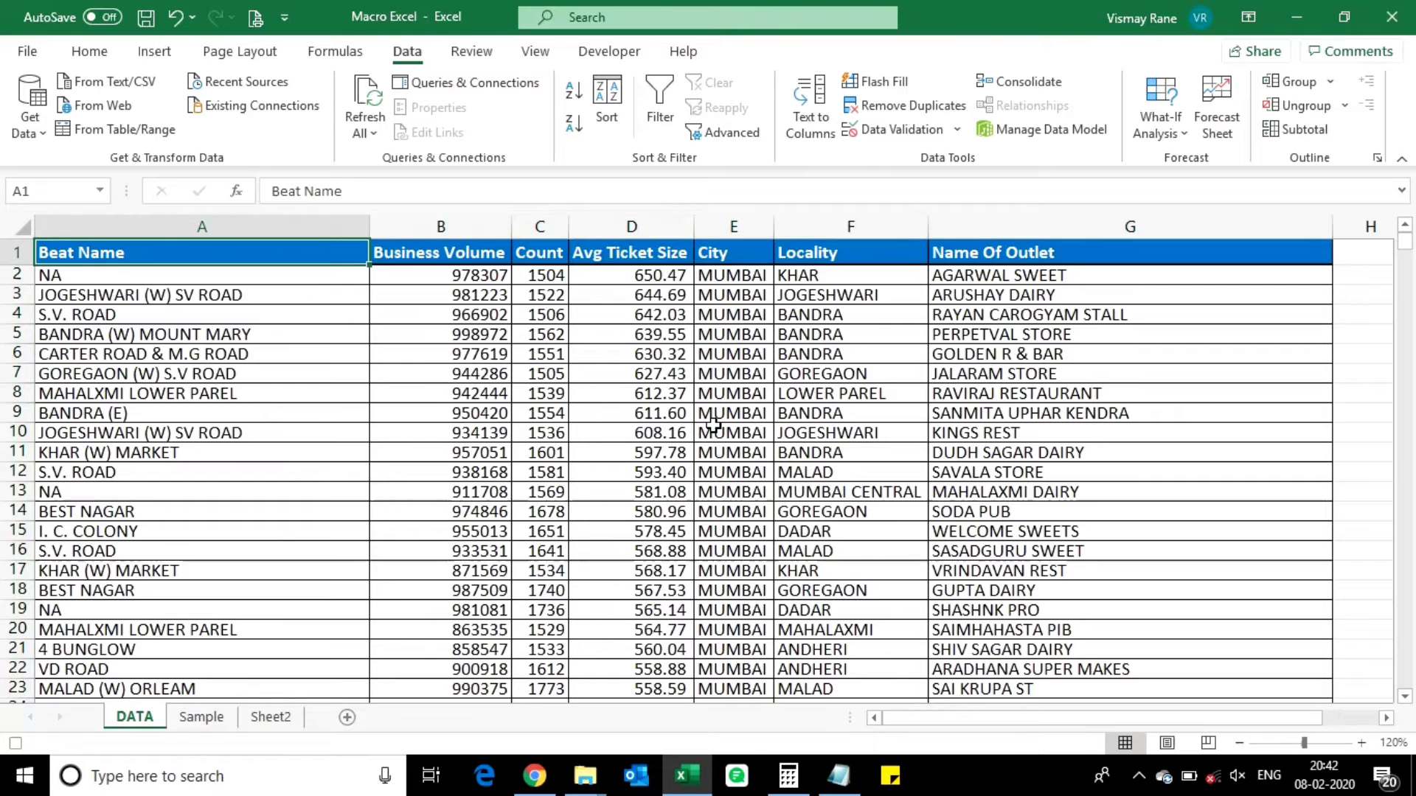
key("ctrl+space")
key("ctrl+shift+plus")
key("ctrl+Home")
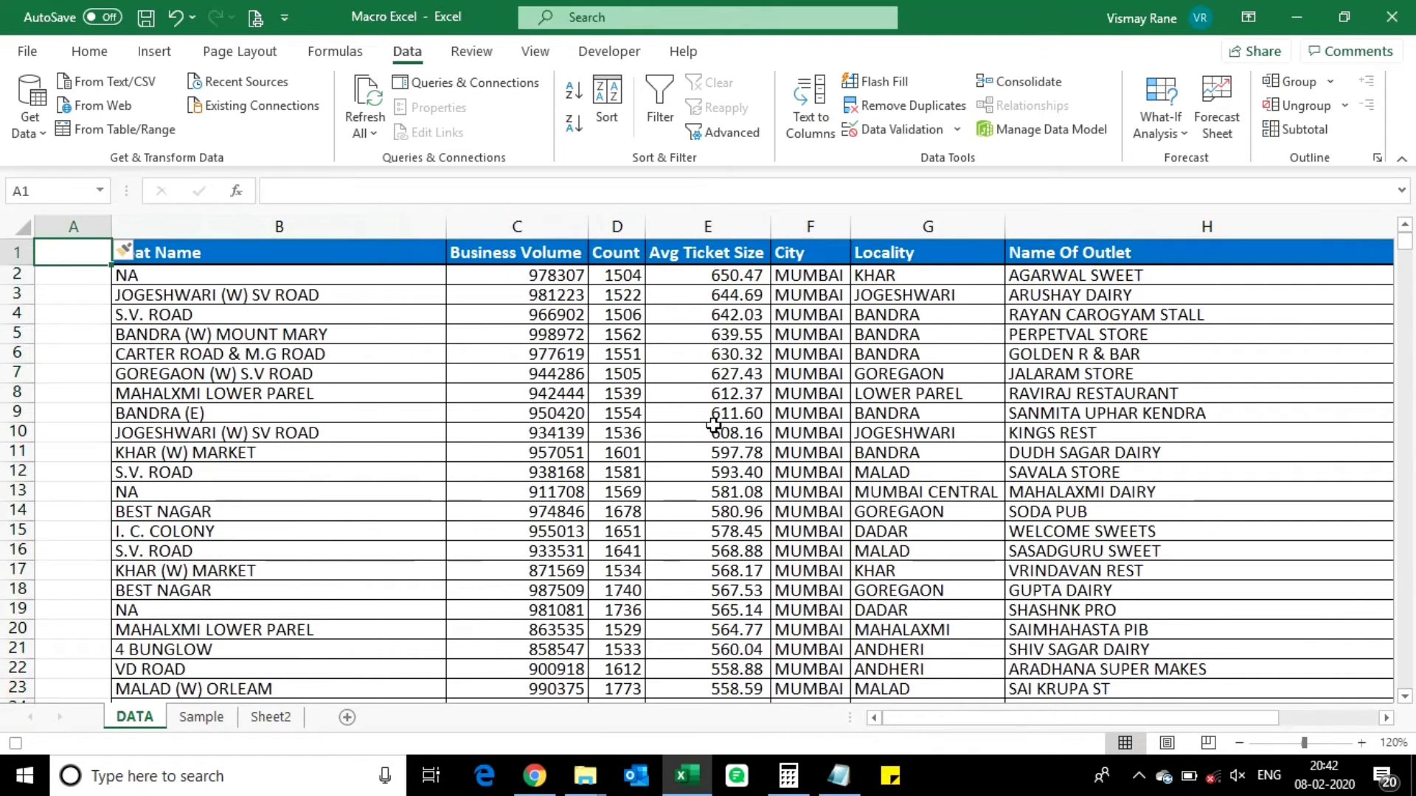
type("Date")
key("Return")
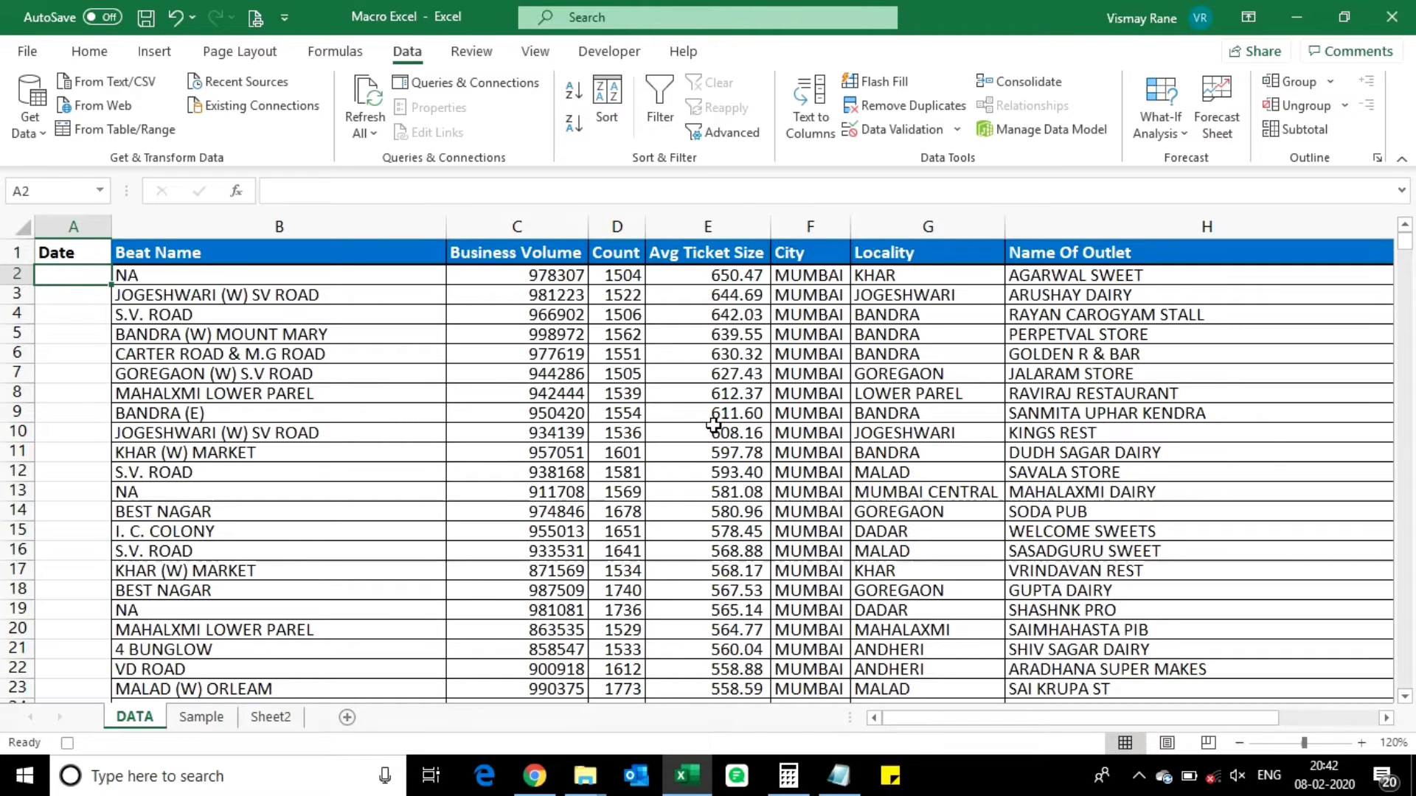
Step: Enter the formula =today() in A2 under the Date heading
type("=today")
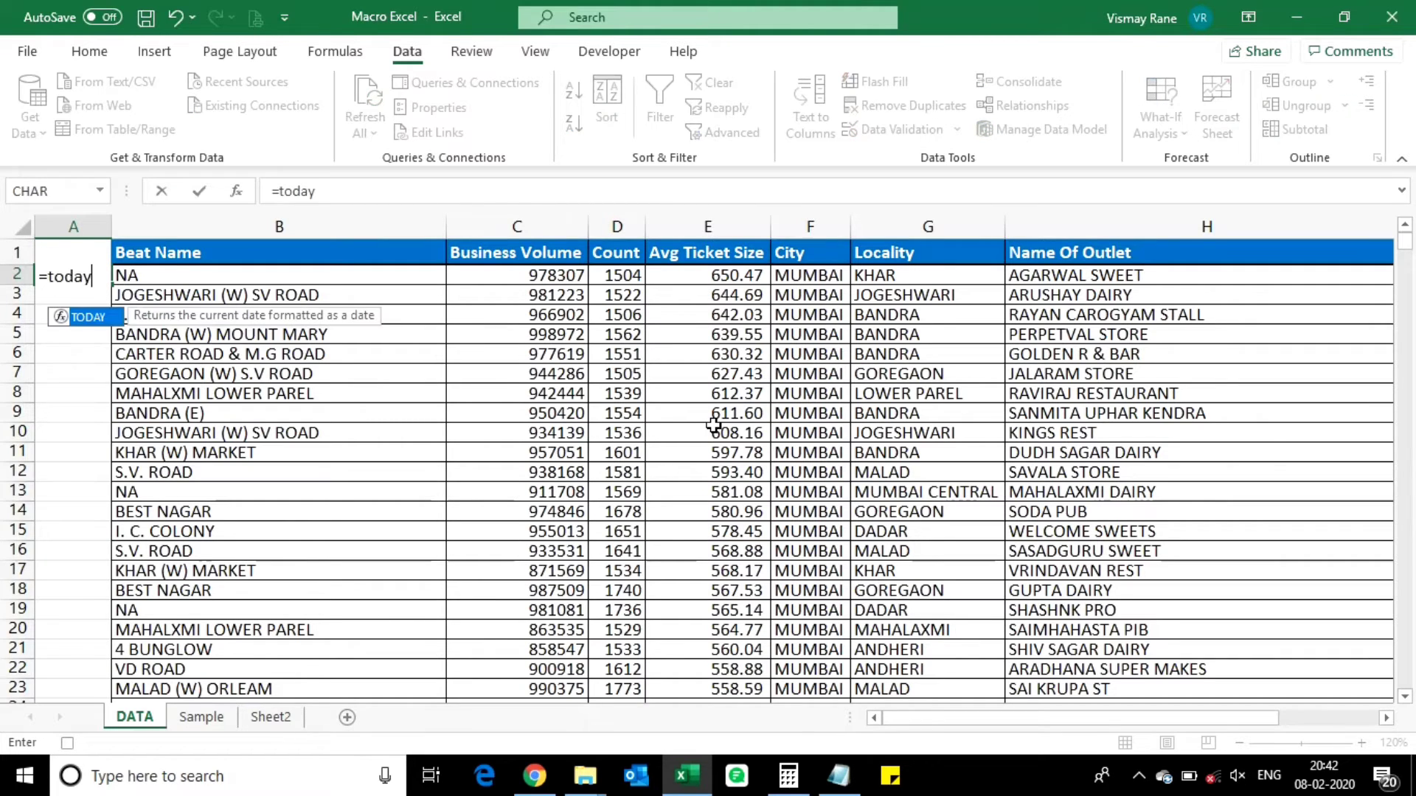
type("()")
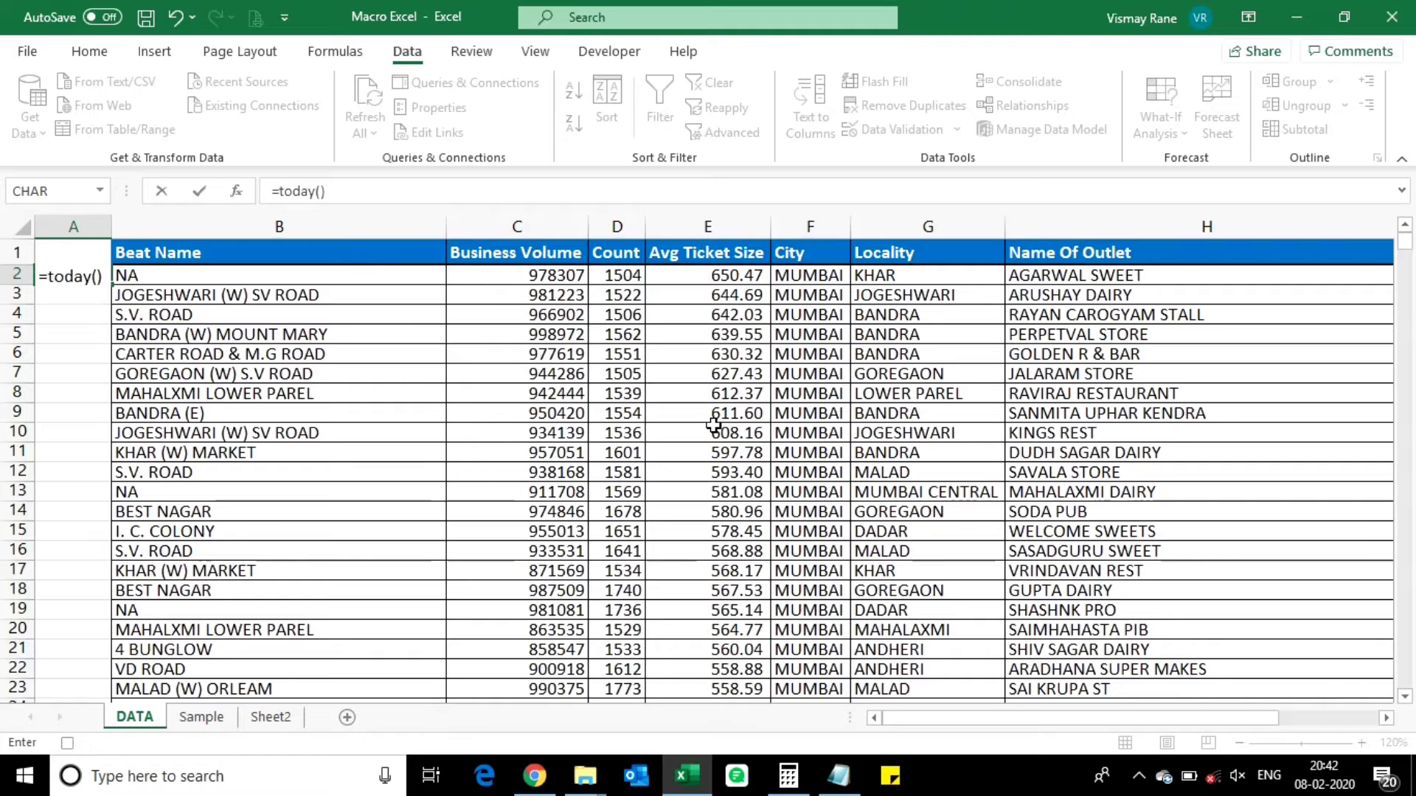
key("Return")
key("Up")
Step: Fill the A2 date formula down the Date column to A2467
key("Right")
key("ctrl+Down")
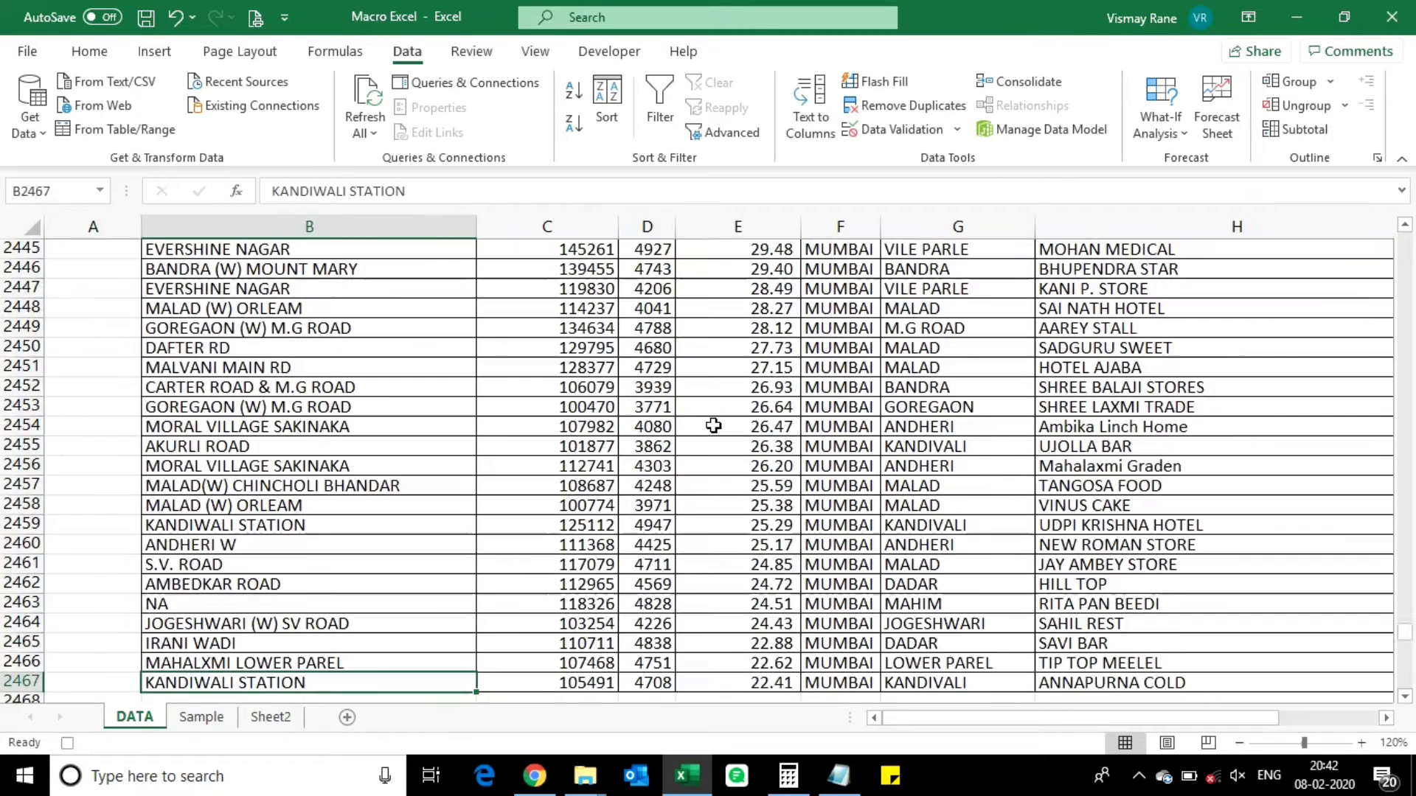
key("Left")
key("ctrl+shift+Up")
key("ctrl+d")
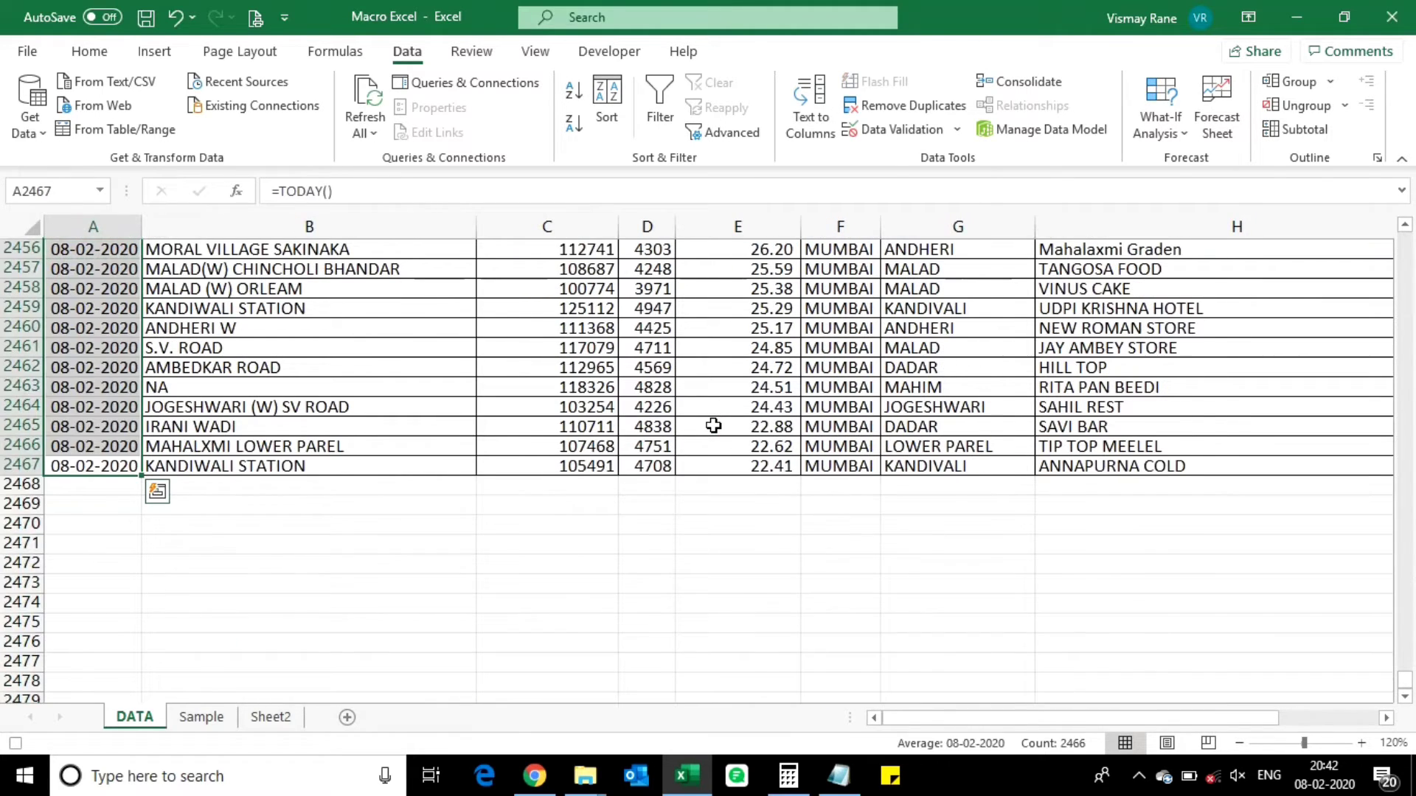
key("ctrl+Home")
key("Right")
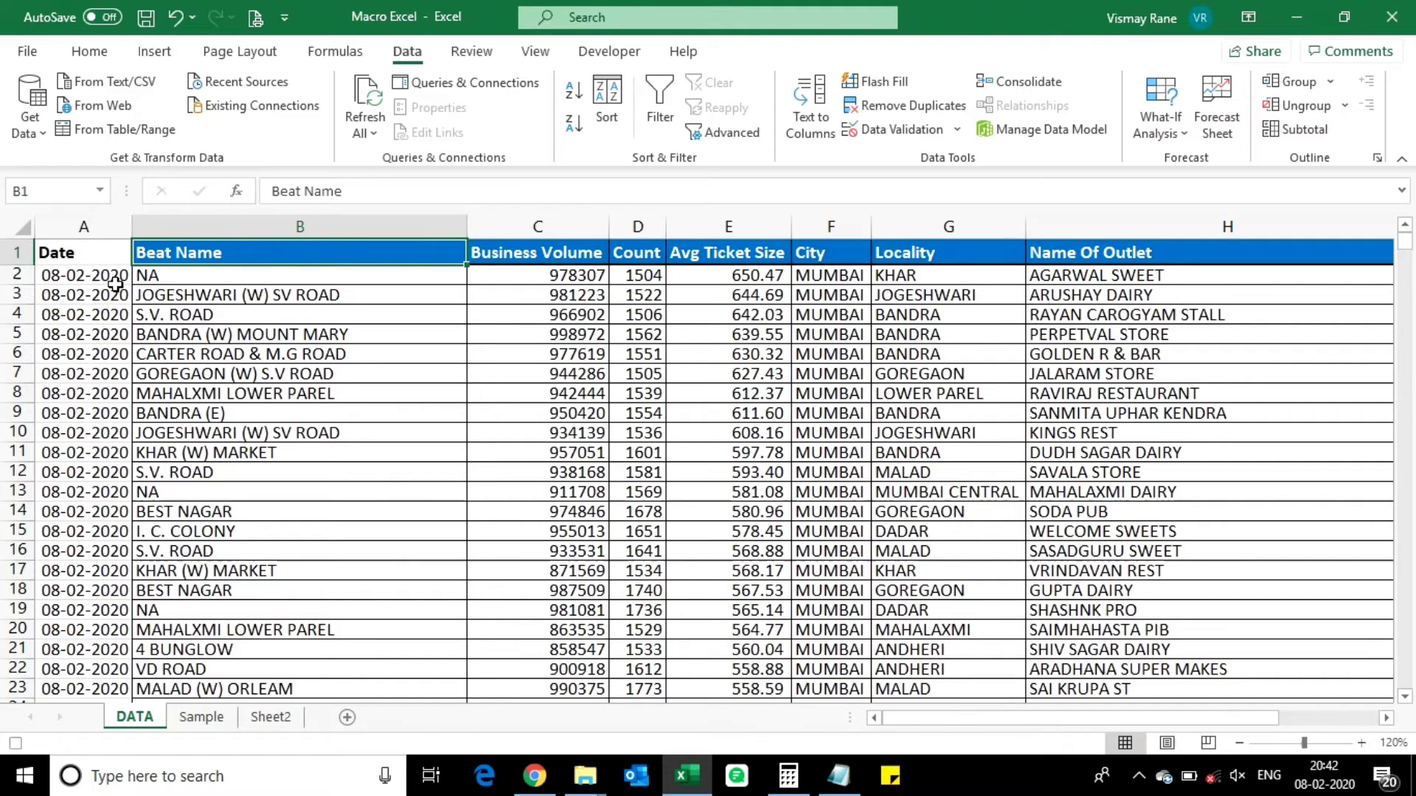
Step: Apply All Borders to the Date column from A1 to A2467
left_click(94, 253)
key("ctrl+shift+Down")
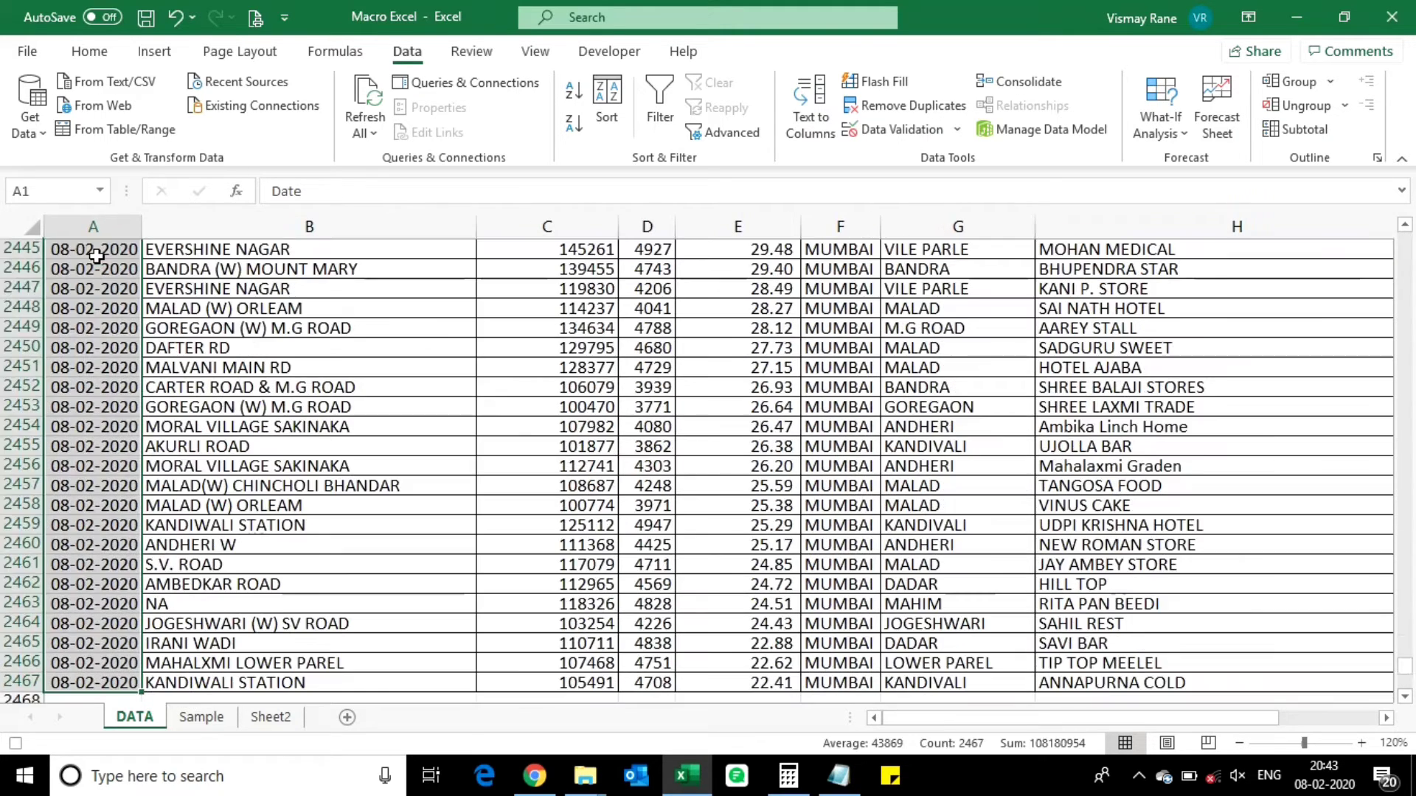
left_click(89, 51)
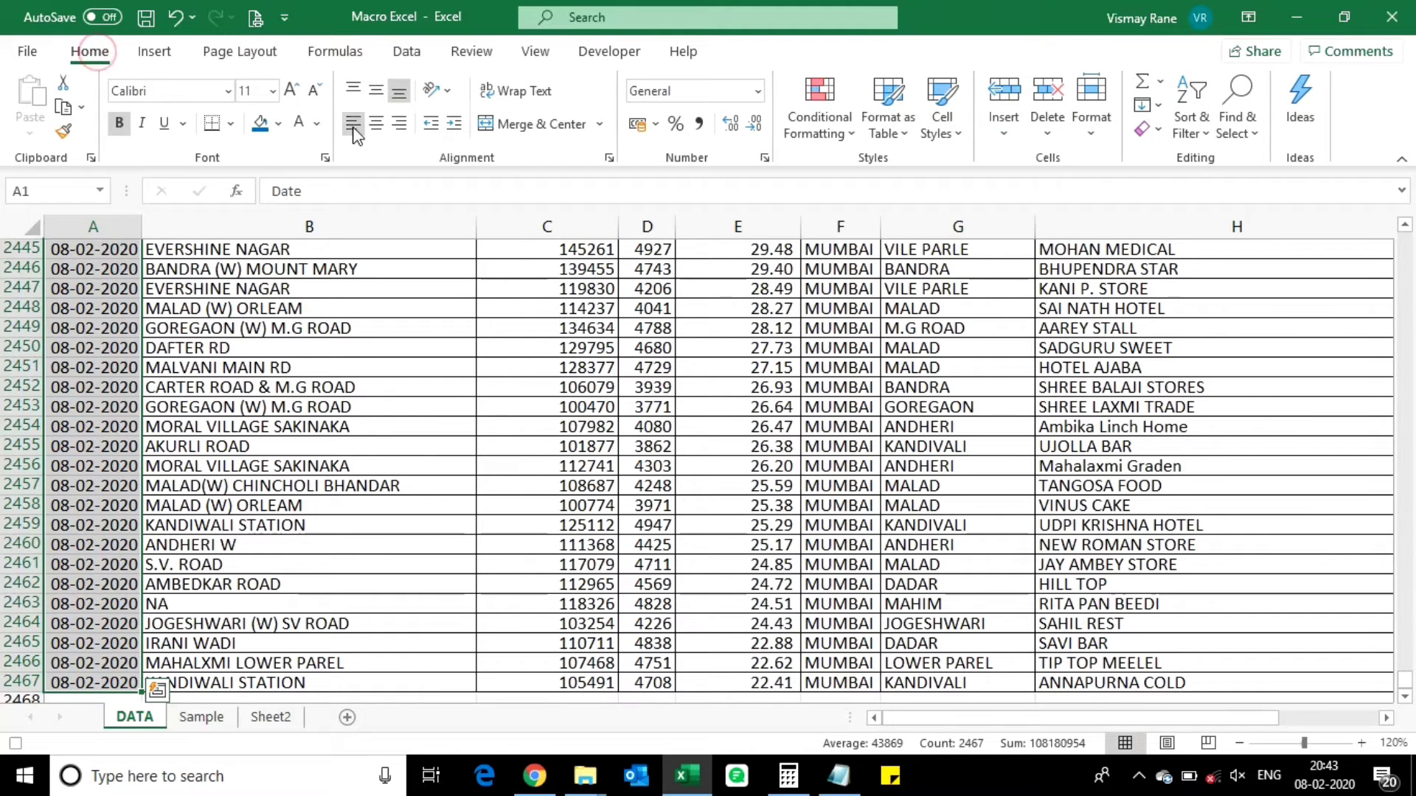
left_click(230, 124)
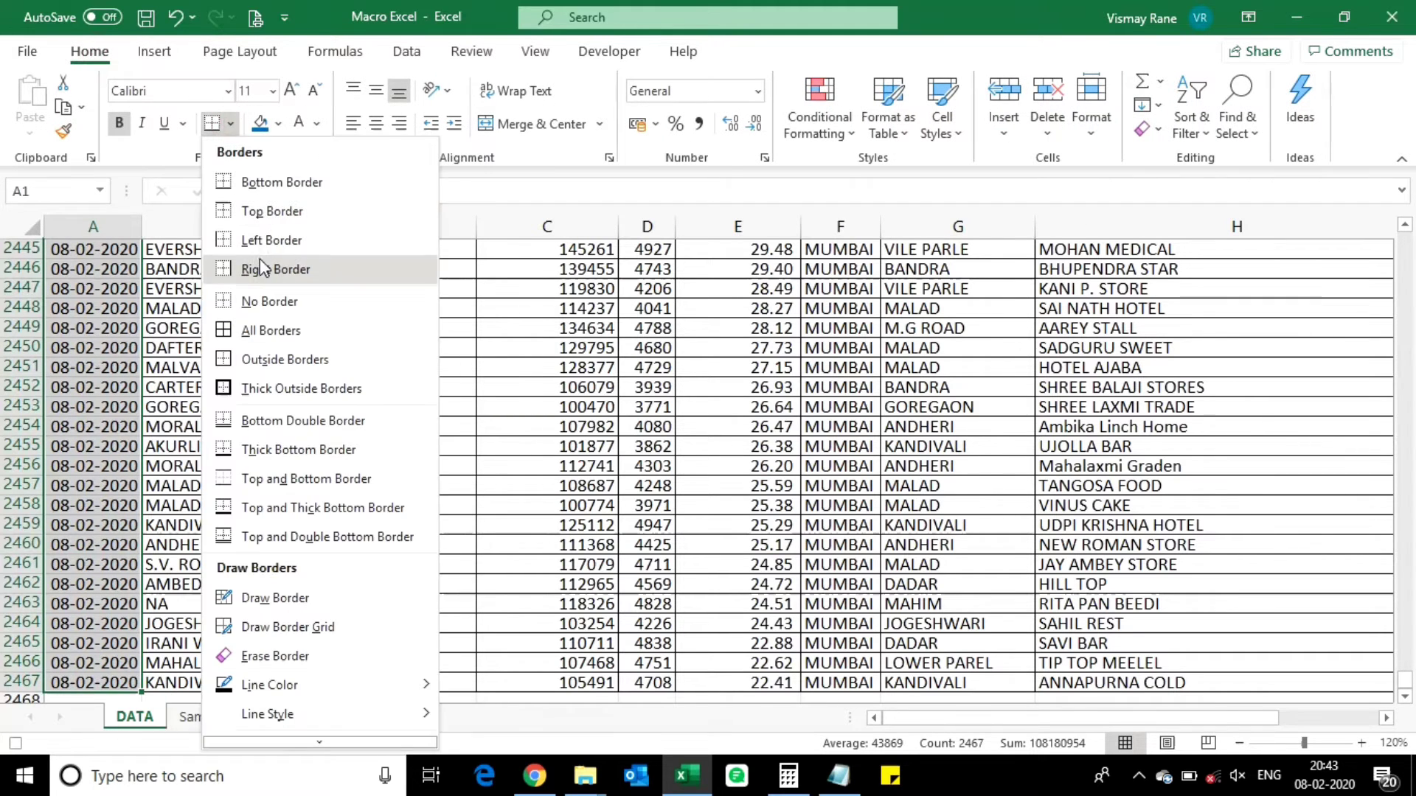
left_click(277, 334)
Step: Copy the Beat Name header's formatting onto the Date header in A1 with Format Painter
key("Right")
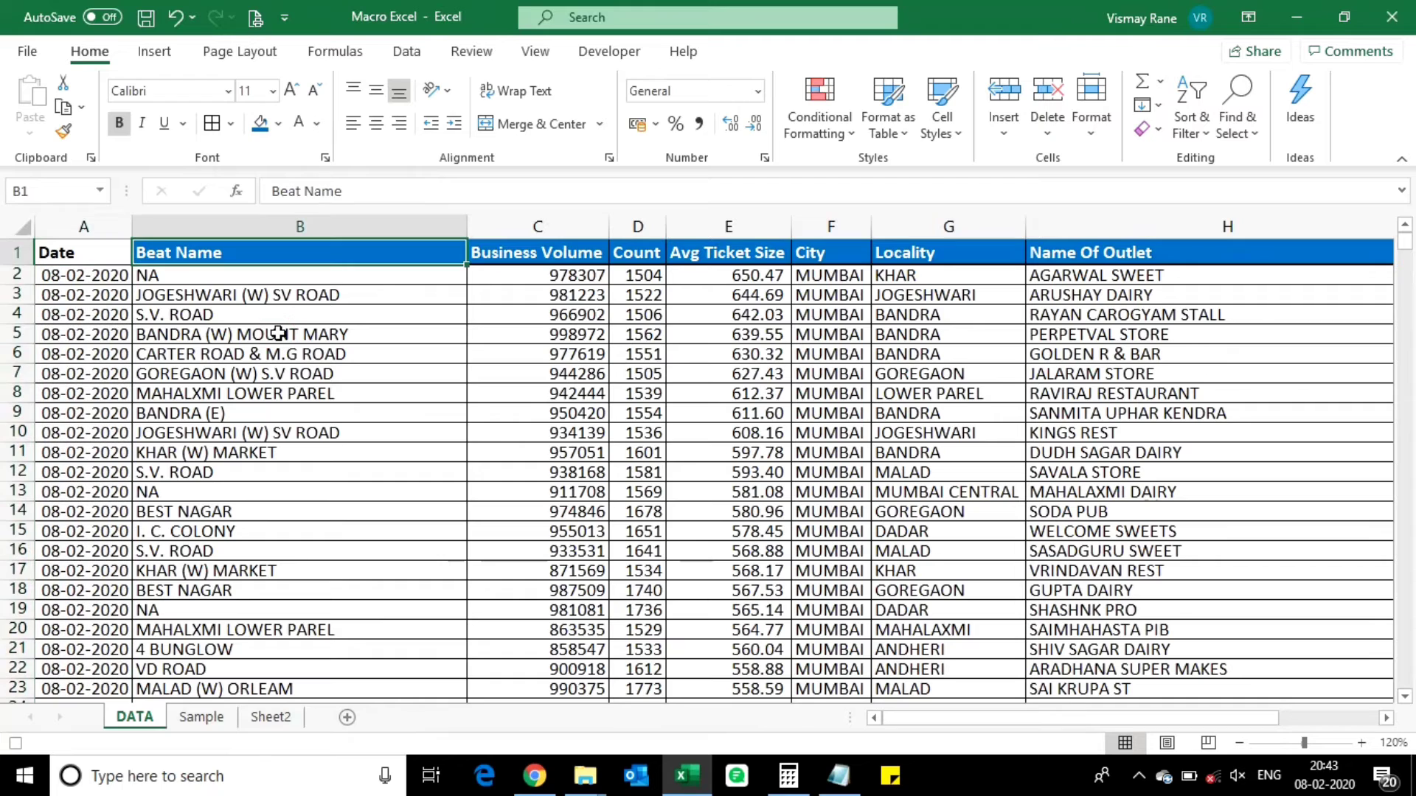
left_click(64, 133)
left_click(103, 248)
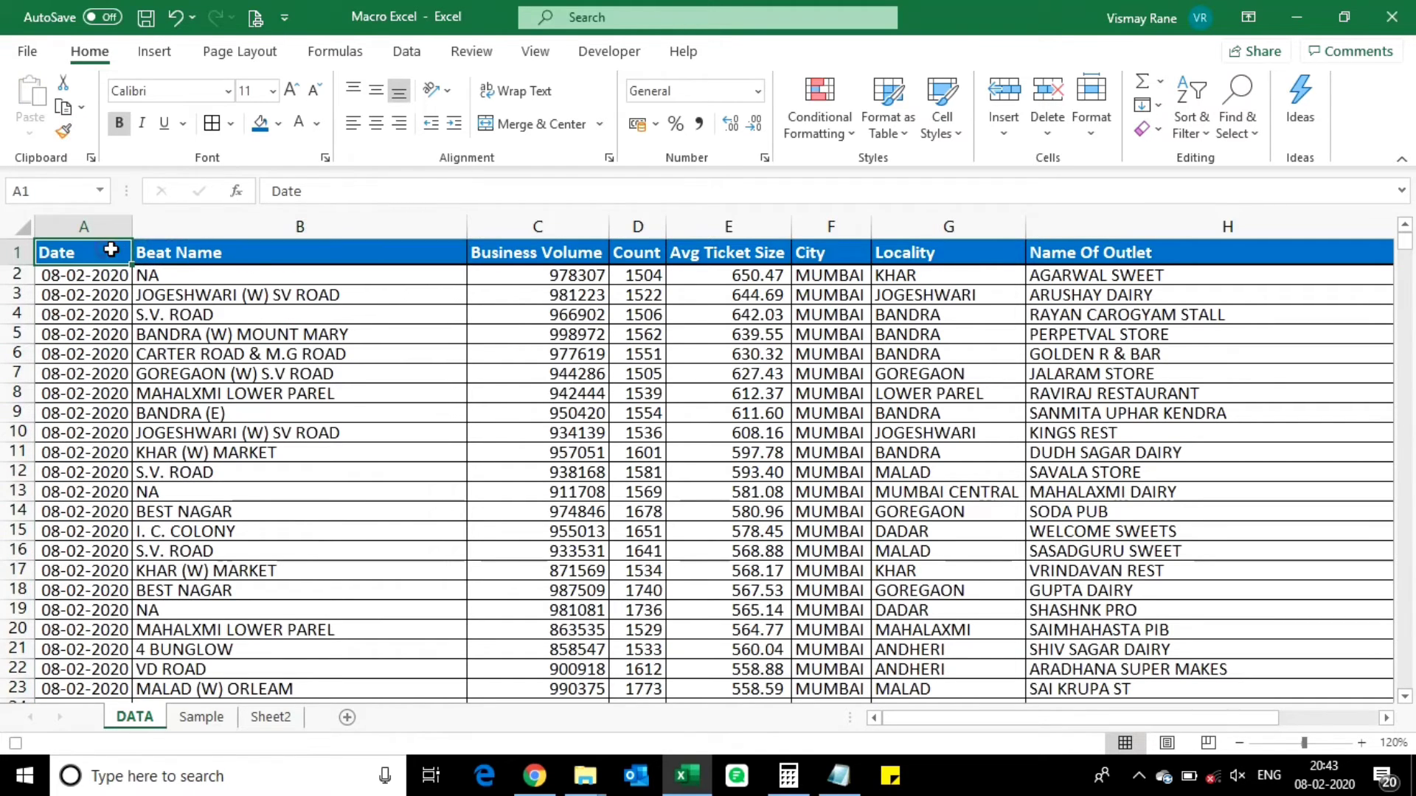
Step: Review the formatted header row from Date to Name Of Outlet and return to cell A1
left_click(255, 261)
key("Left")
key("ctrl+shift+Right")
key("Right")
key("Right")
key("Right")
key("Right")
key("Right")
key("Right")
key("Right")
key("Right")
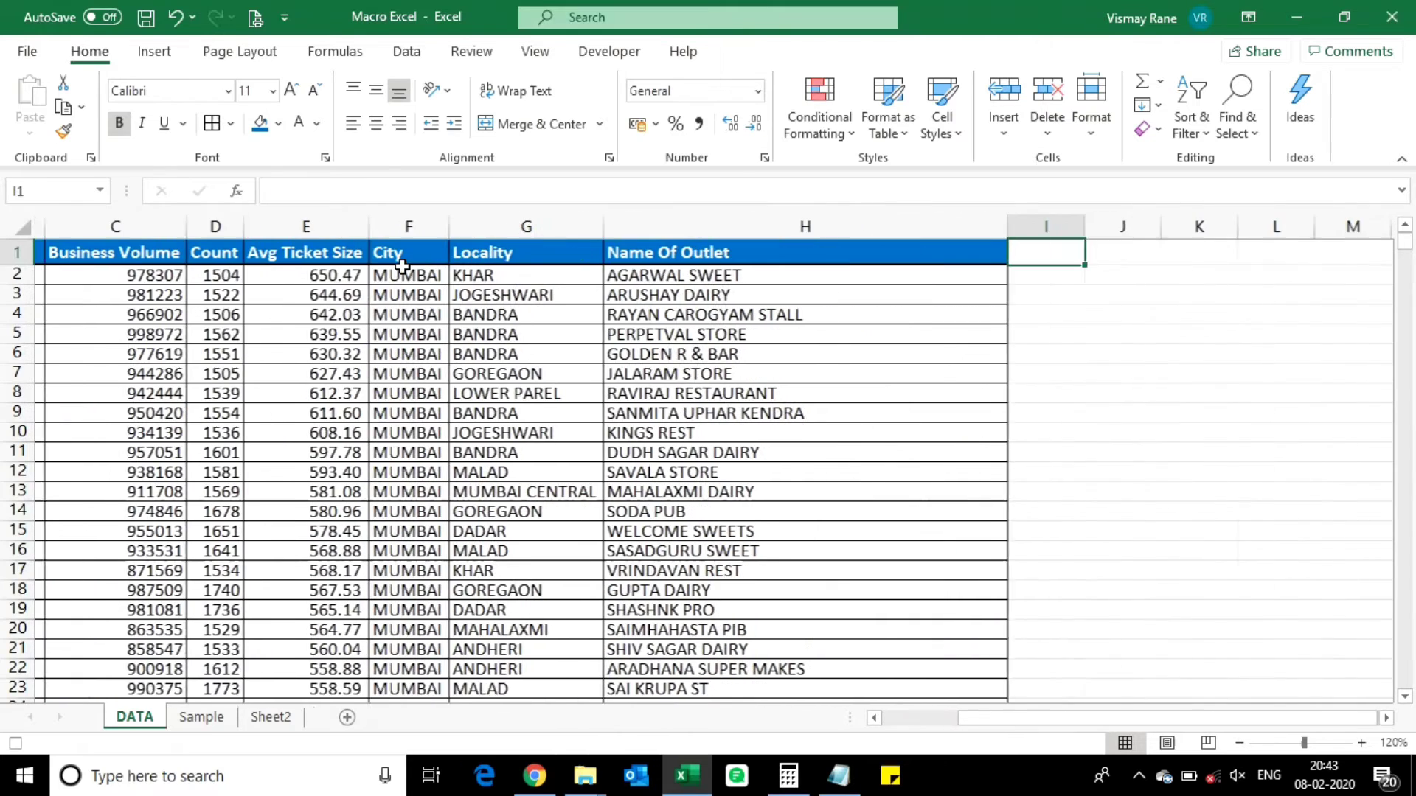
key("ctrl+Left")
key("ctrl+Left")
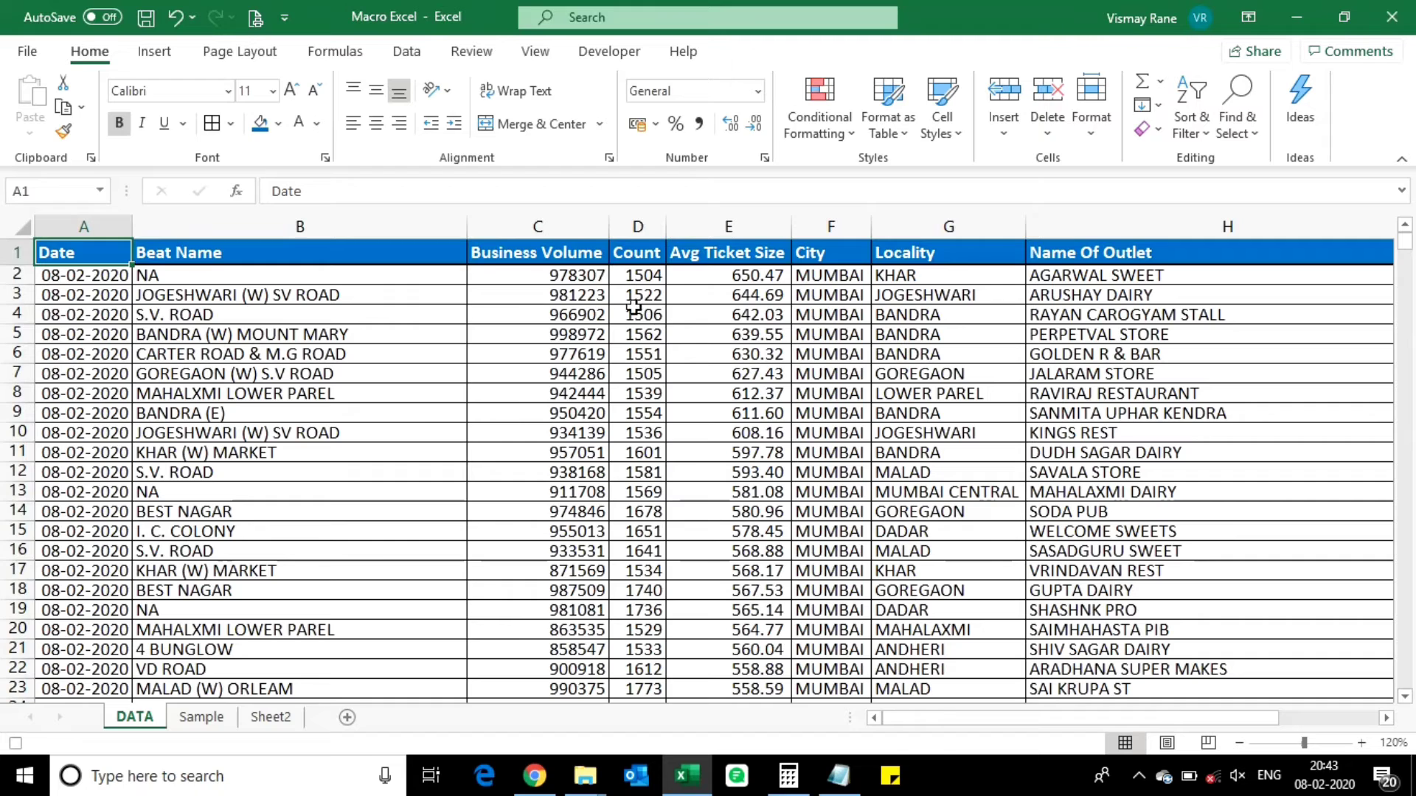
Step: Stop recording the Daily_Task macro
left_click(535, 51)
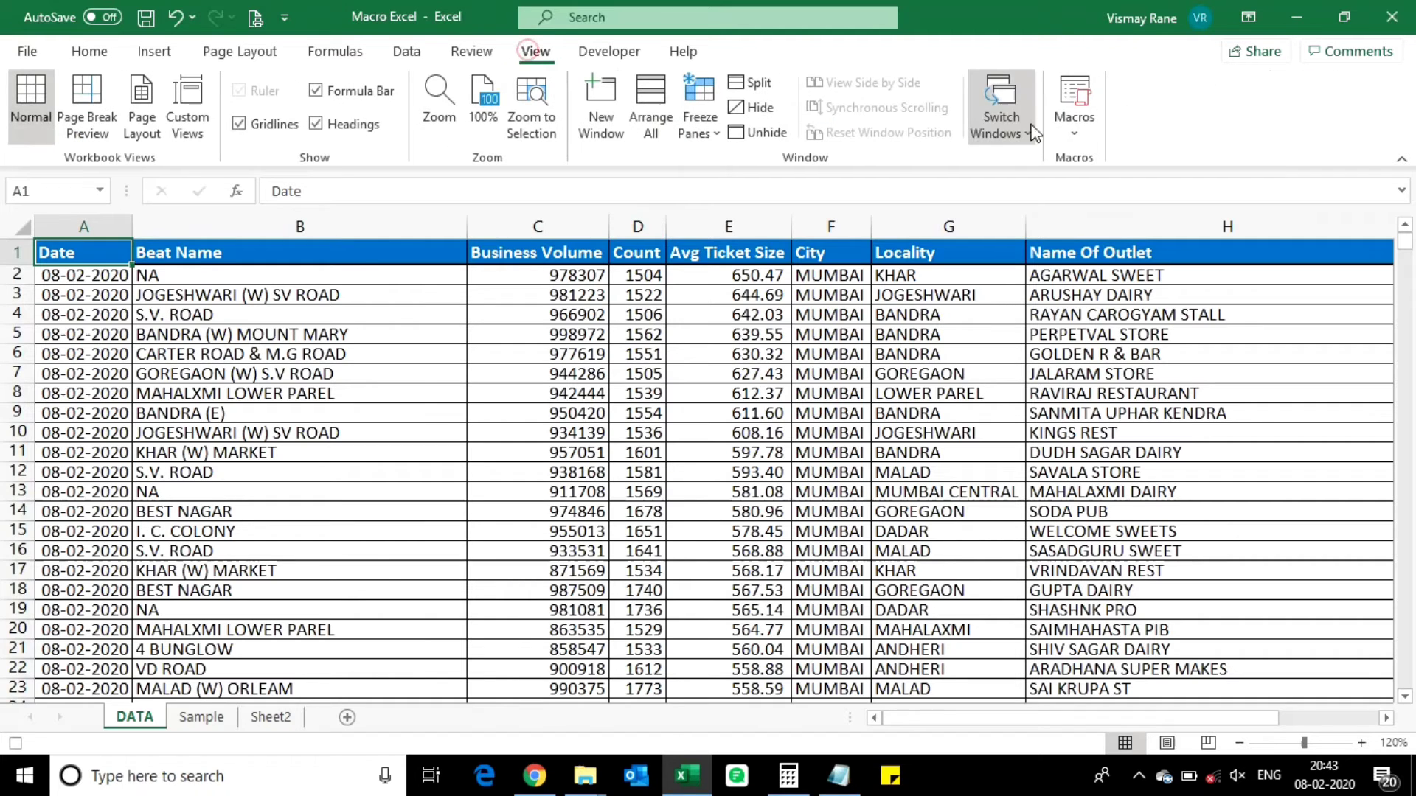
left_click(1067, 115)
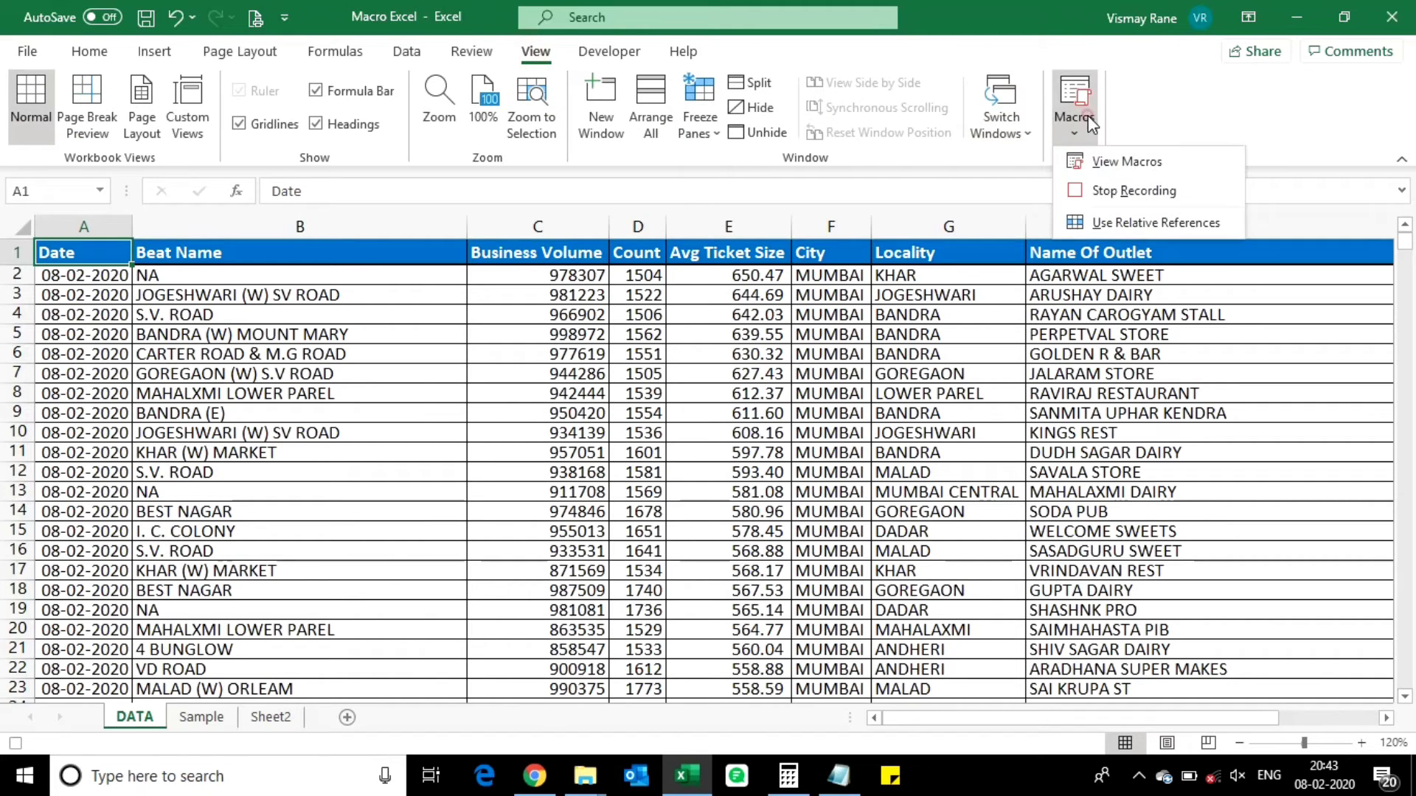
left_click(1129, 193)
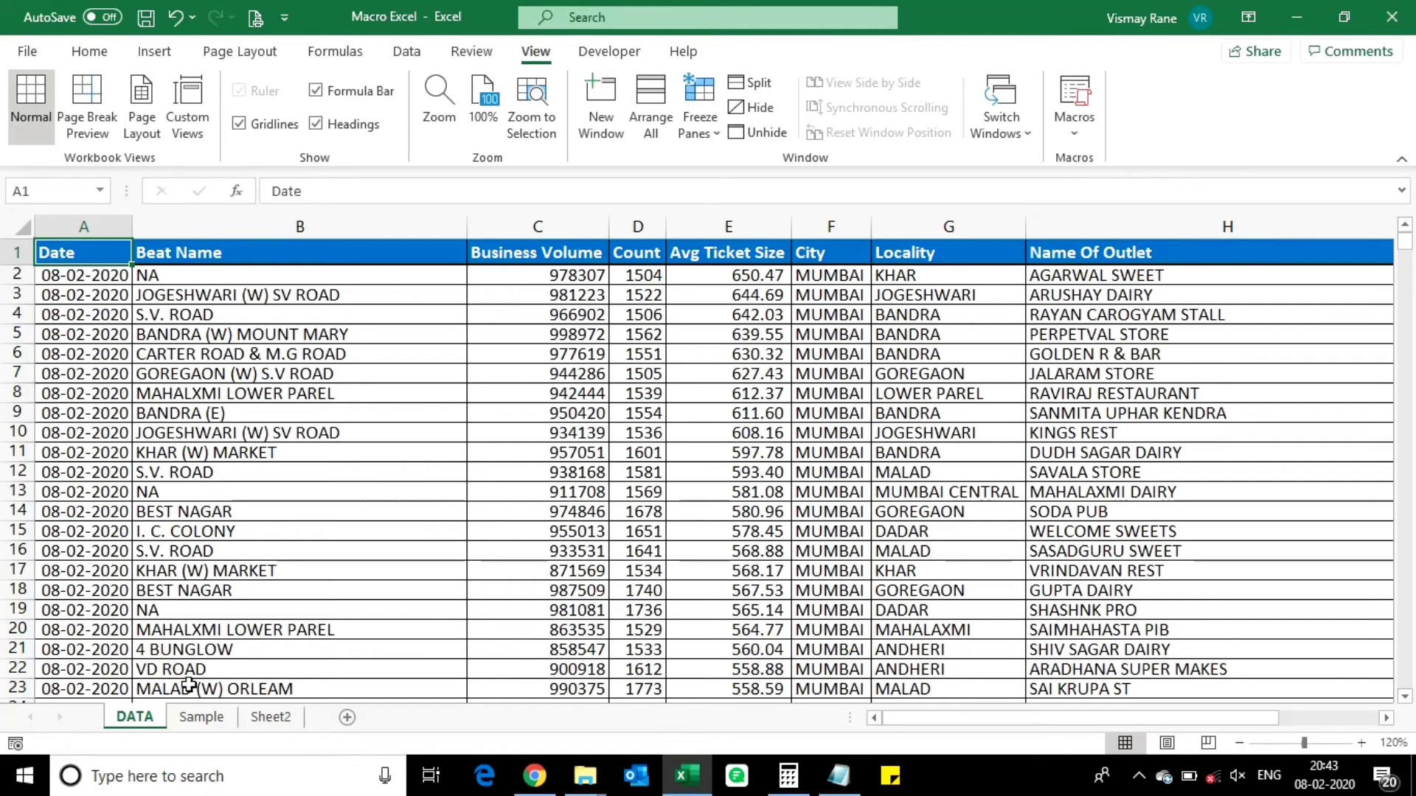
Step: Run the PERSONAL.XLSB!Daily_Task macro on the Sample sheet
left_click(199, 717)
left_click(272, 480)
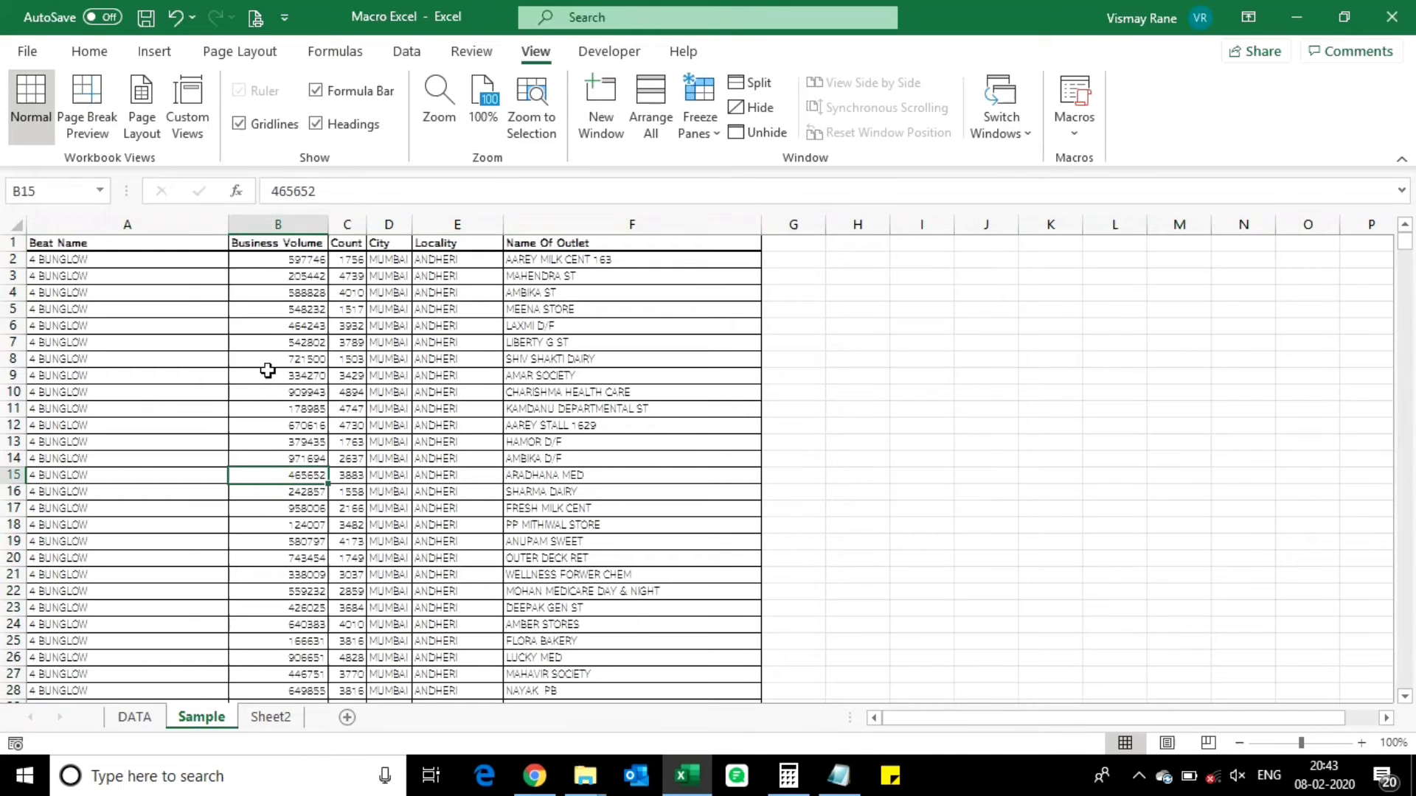
left_click(1078, 136)
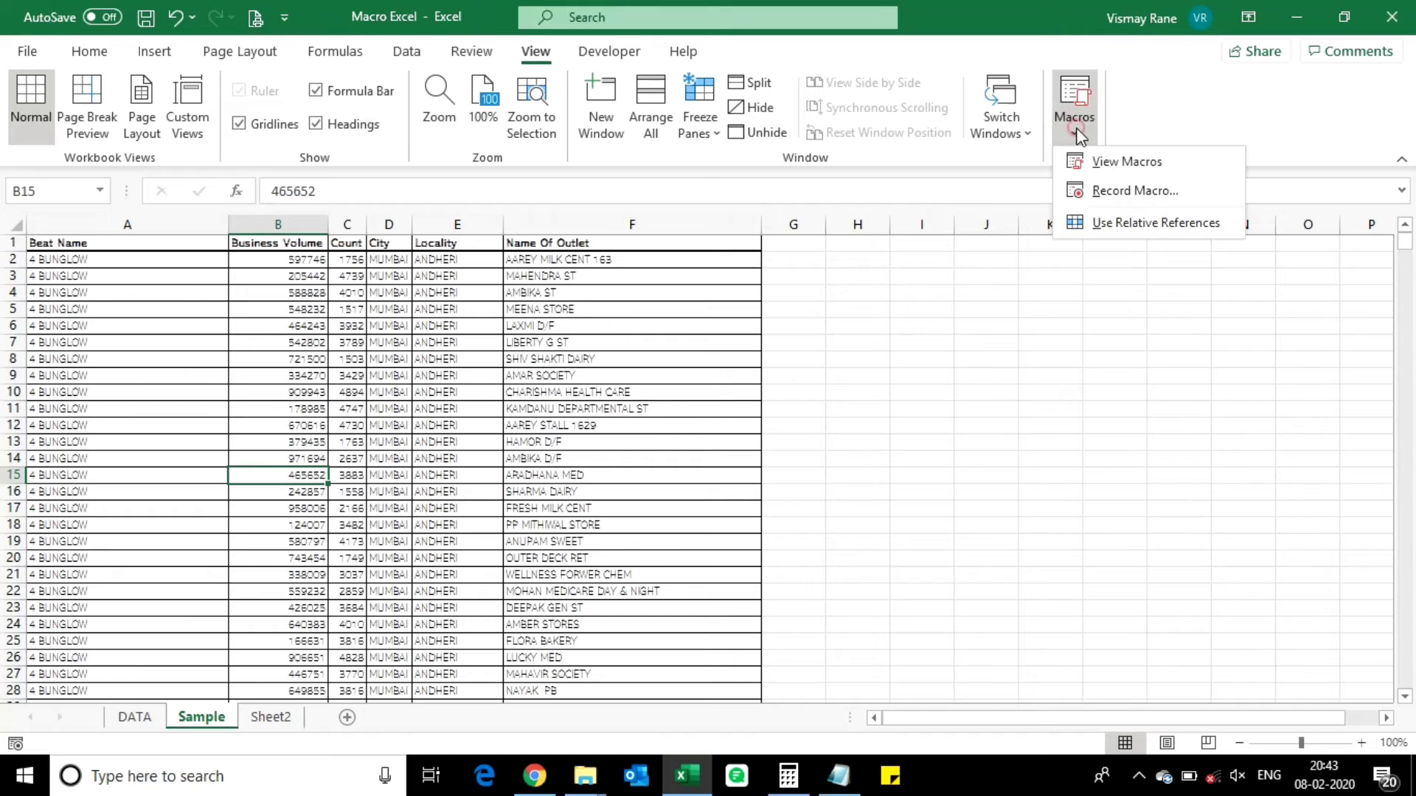
left_click(1109, 164)
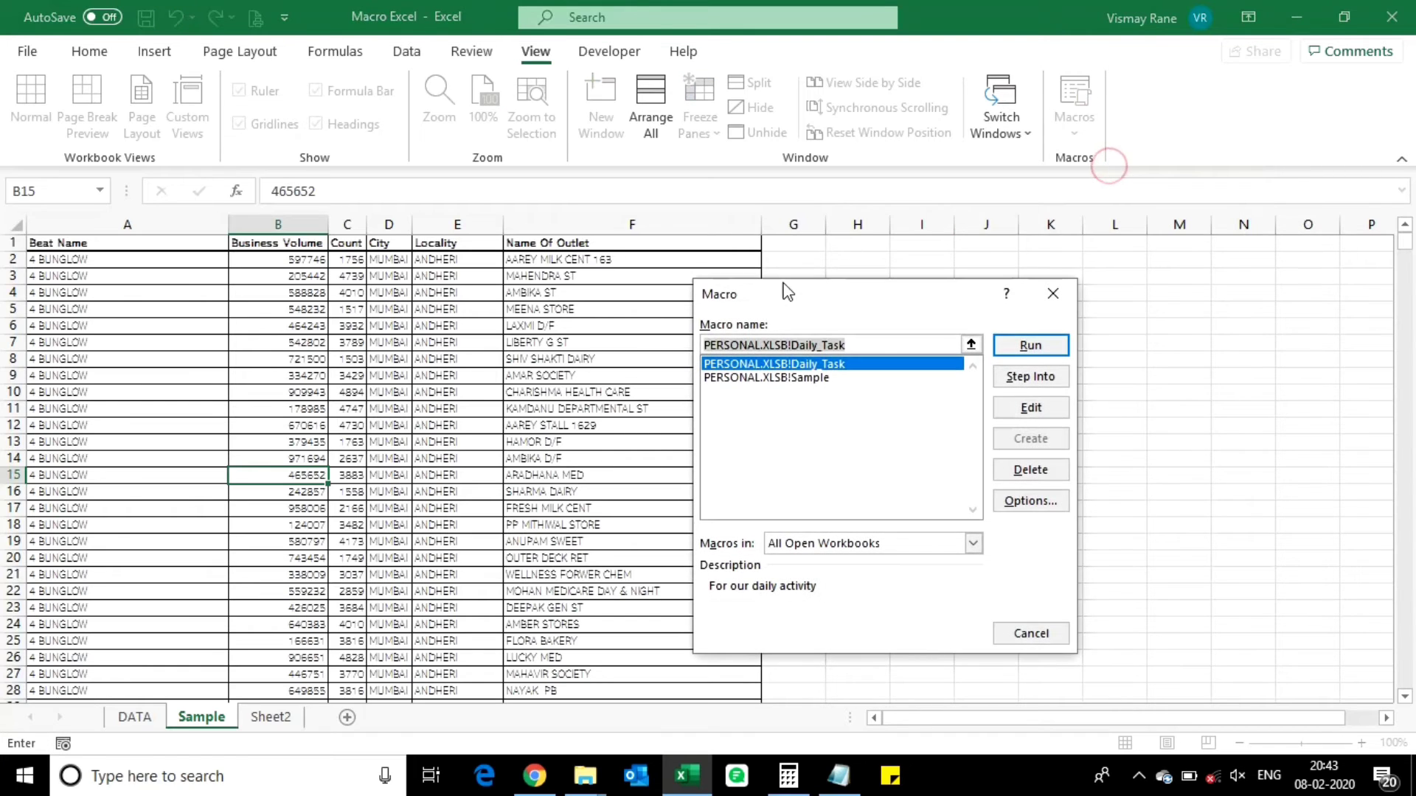
left_click(826, 377)
left_click(828, 365)
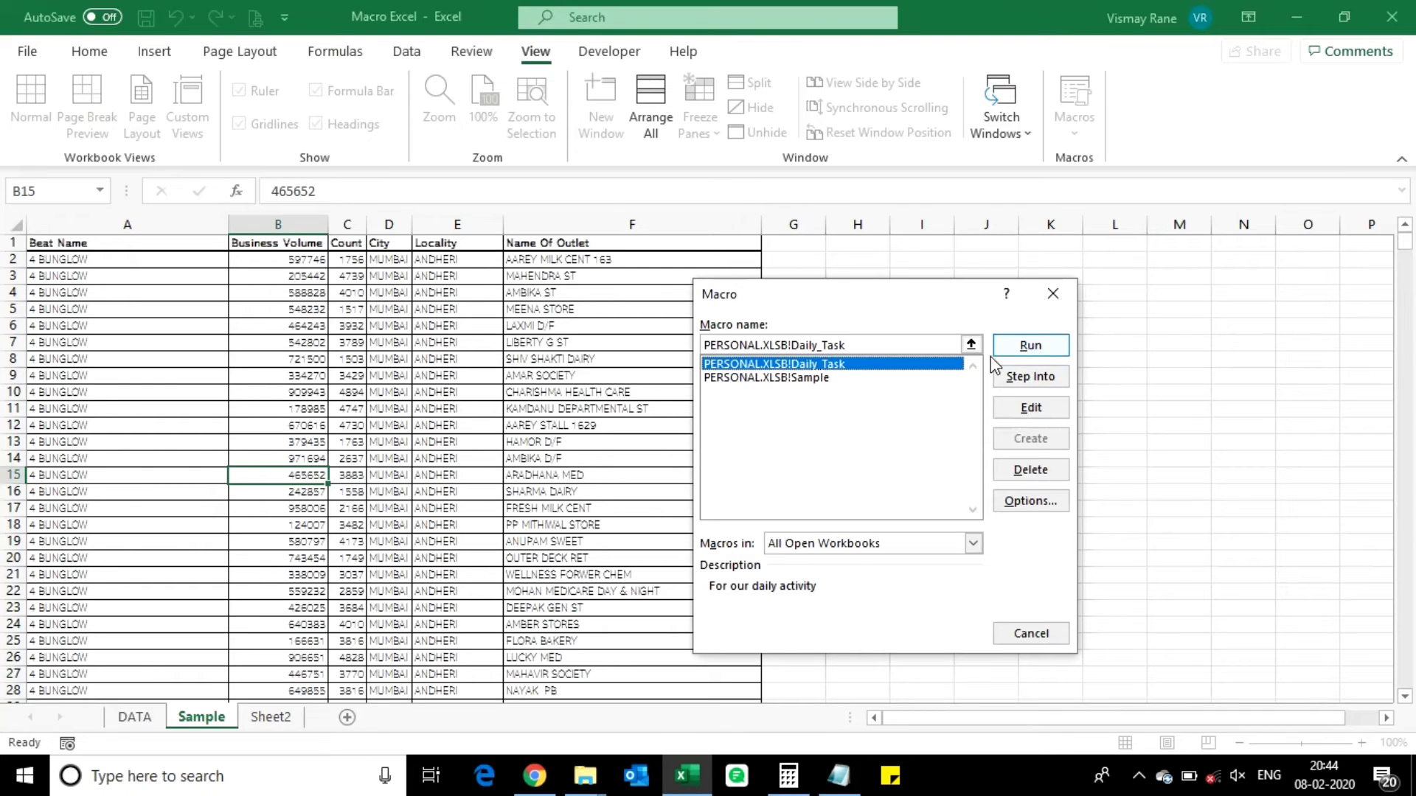
left_click(1014, 354)
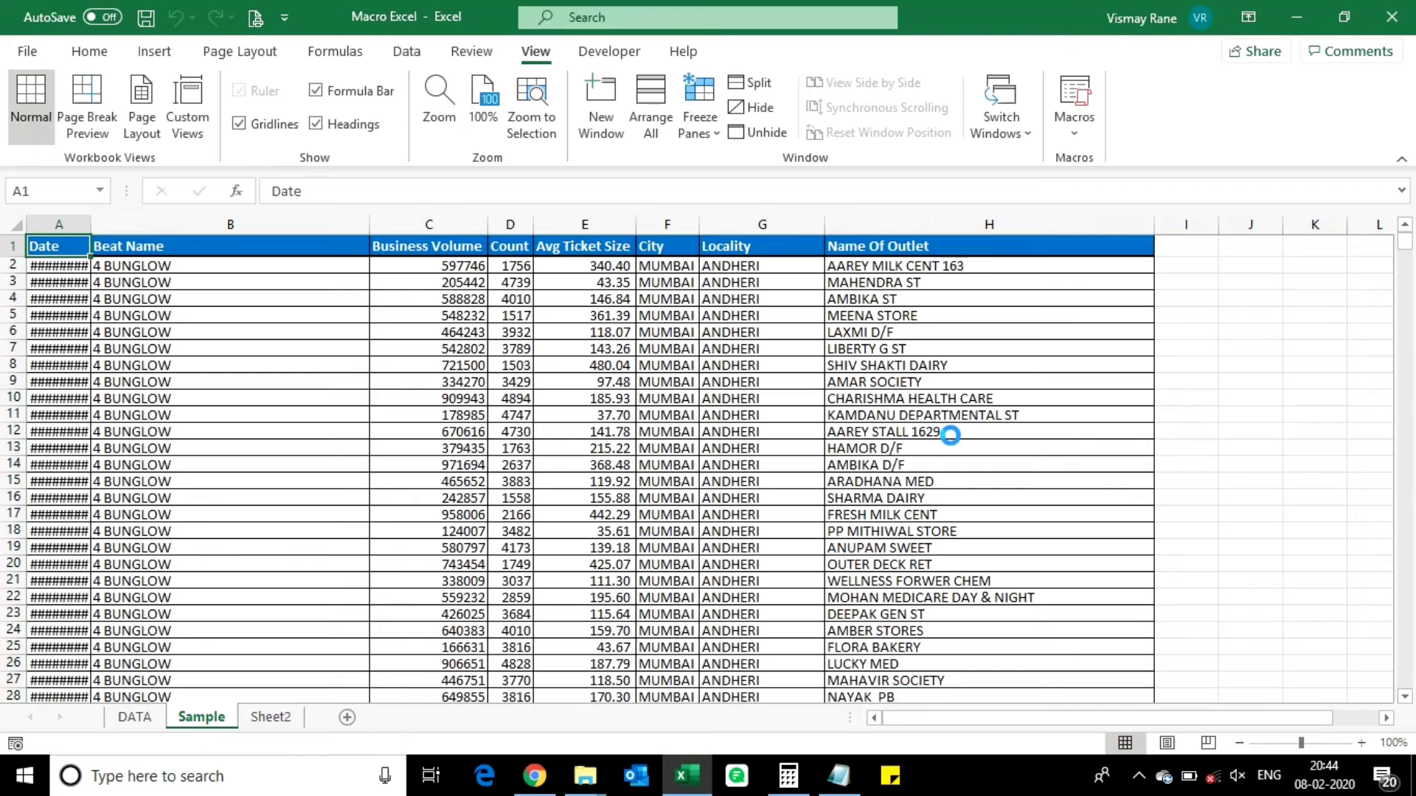
Step: AutoFit the Date column on the Sample sheet and check the Avg Ticket Size and Beat Name columns
double_click(90, 224)
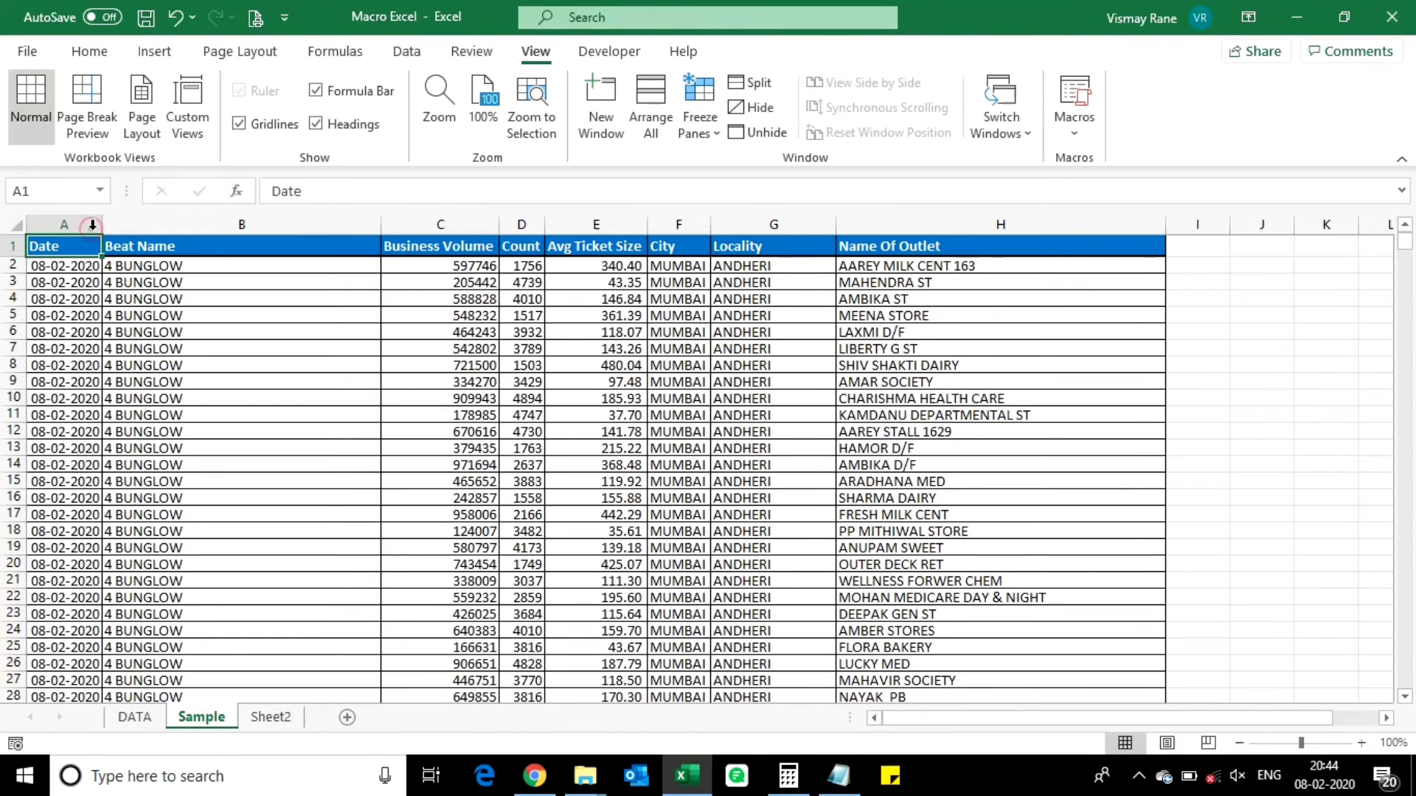
left_click(588, 246)
left_click(230, 279)
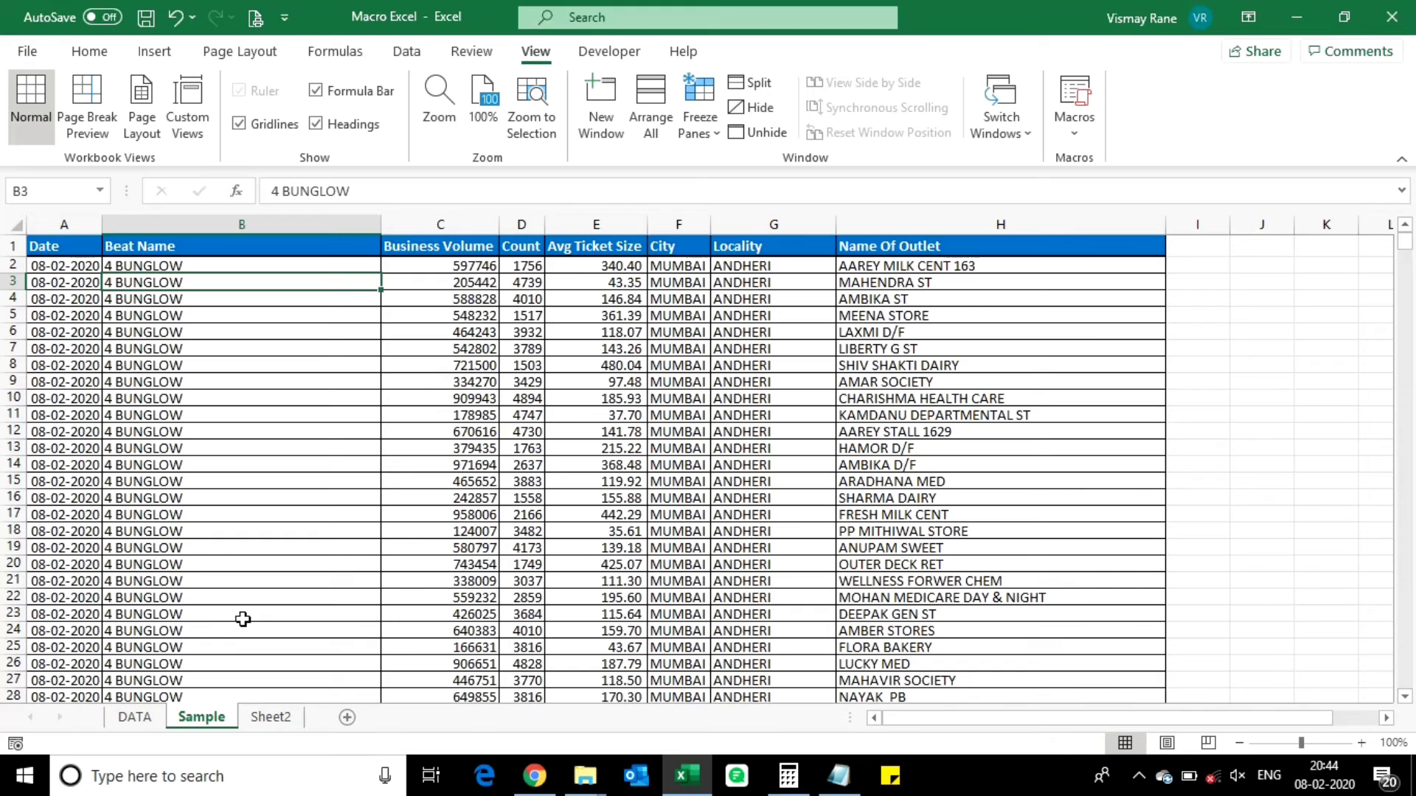
Step: Run the Daily_Task macro on the Sheet2 data
left_click(267, 719)
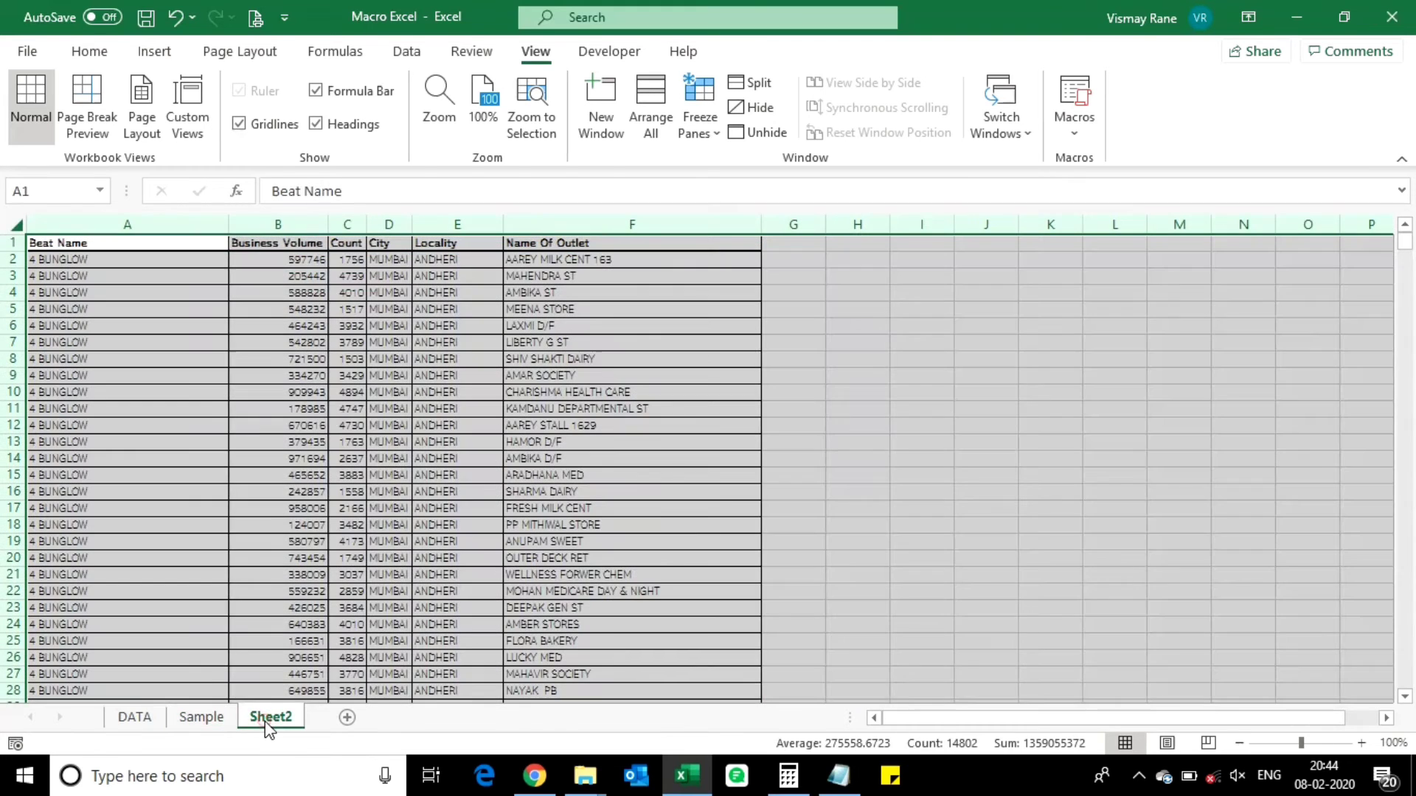
left_click(362, 535)
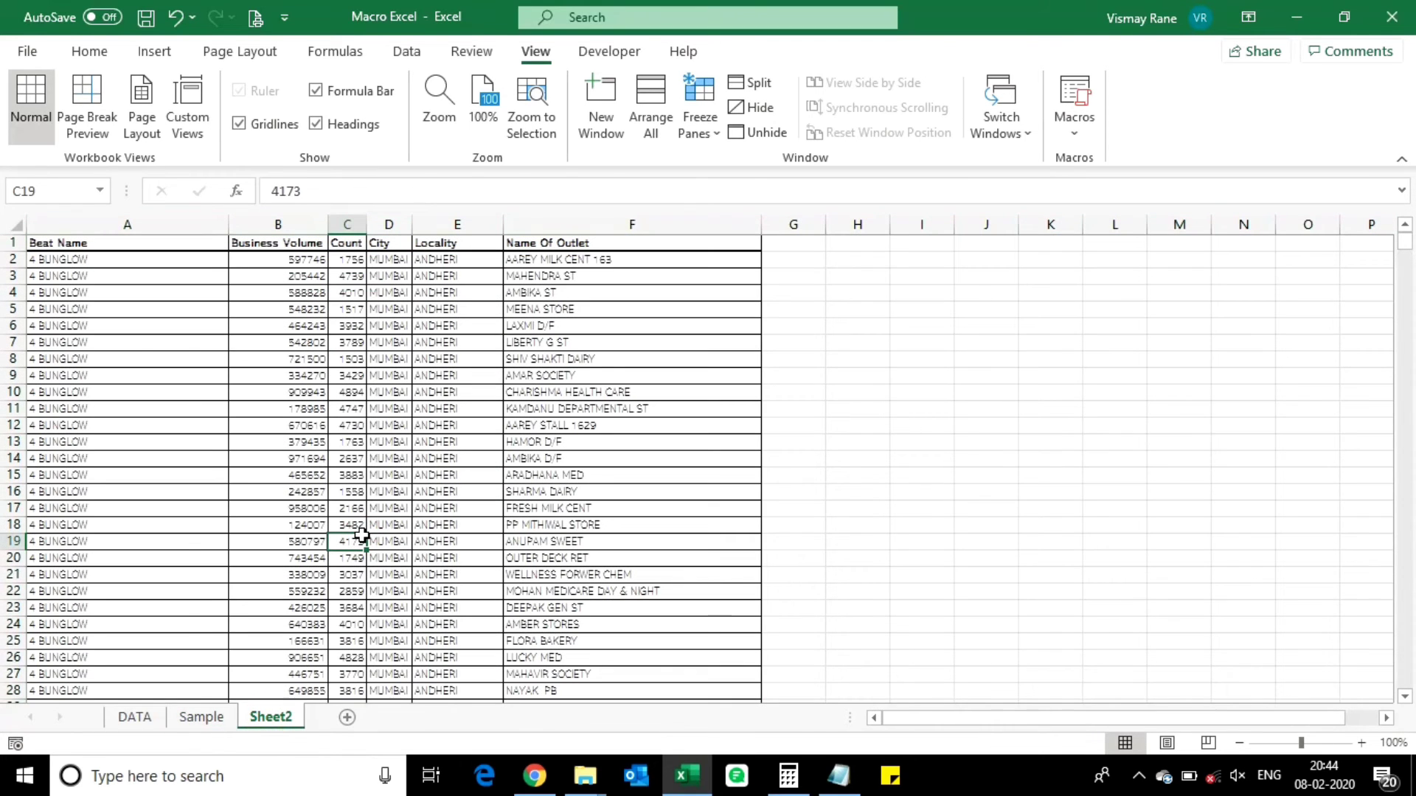
key("ctrl+m")
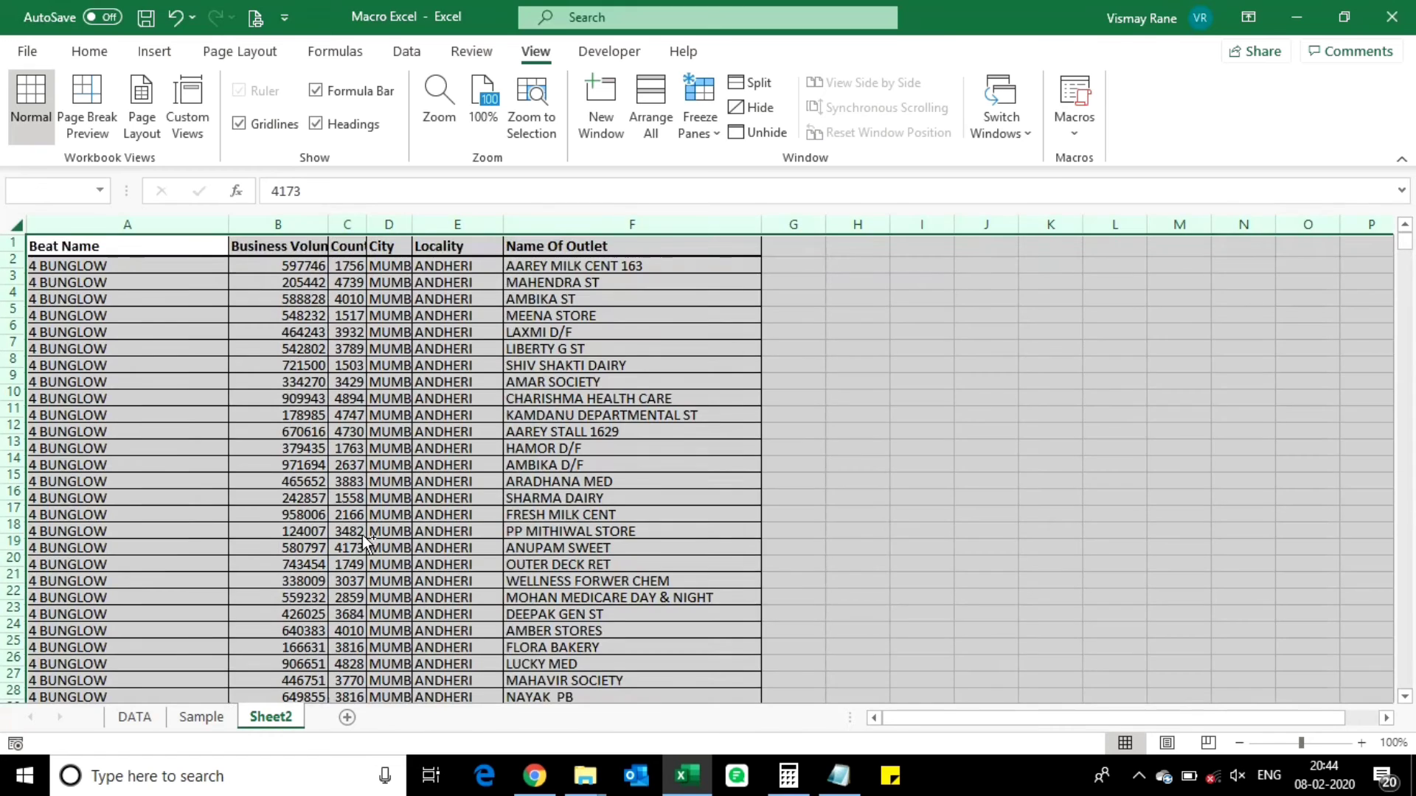